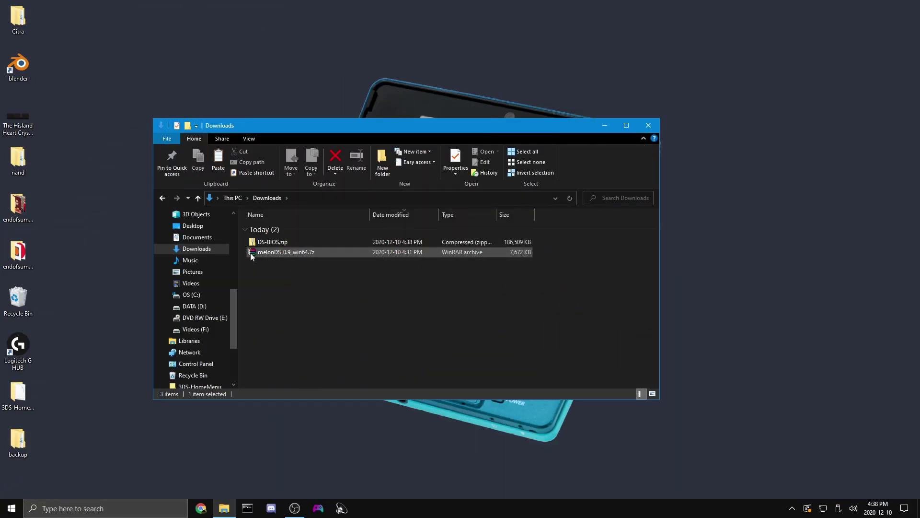
Extract the melonDS_0.9_win64.7z archive directly into the Downloads folder
left_click(267, 254)
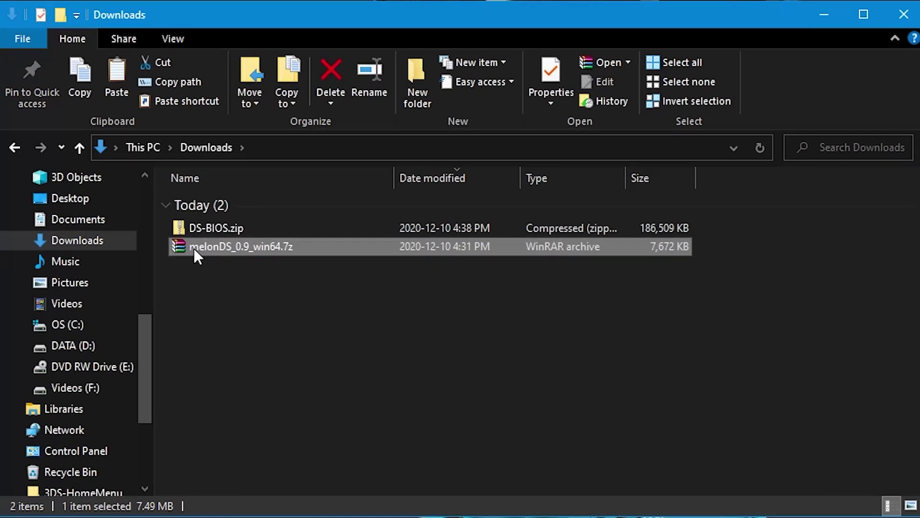
left_click(218, 213)
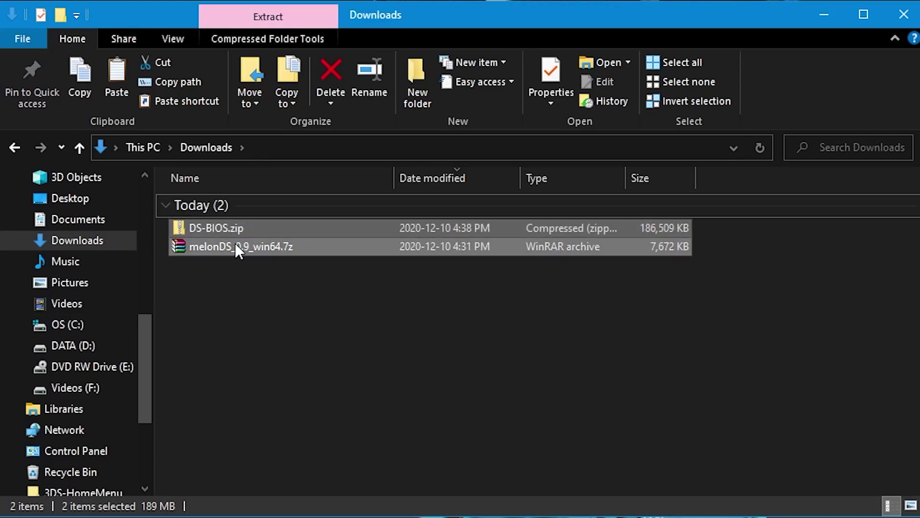
left_click(312, 320)
right_click(226, 245)
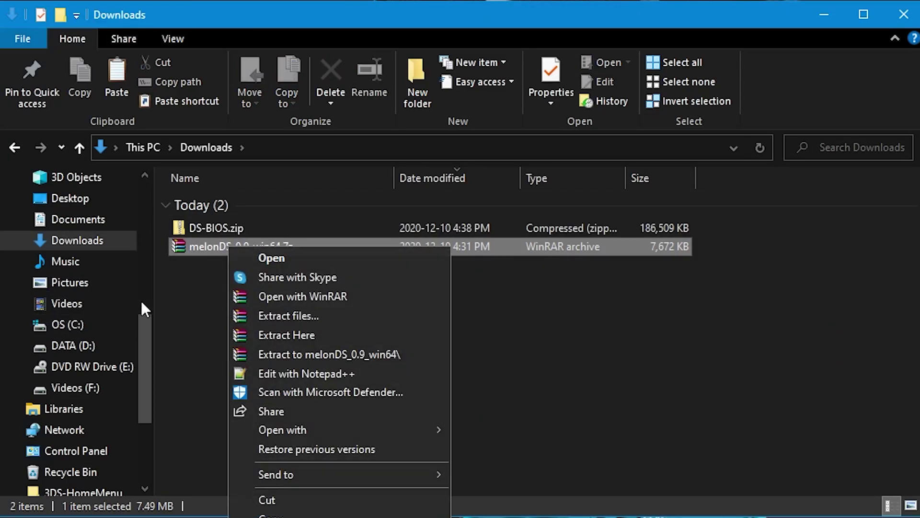
left_click(279, 331)
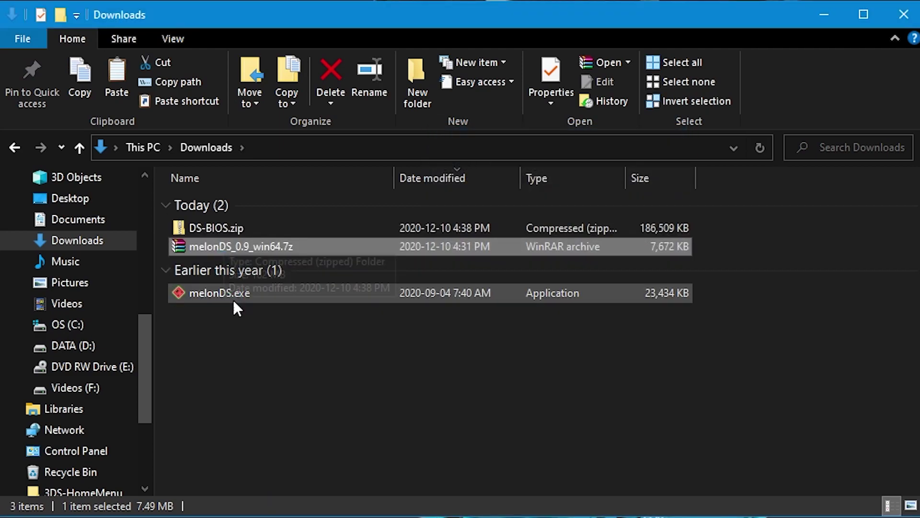
Extract the DS-BIOS.zip archive directly into the Downloads folder
left_click(231, 294)
left_click(220, 230)
right_click(220, 230)
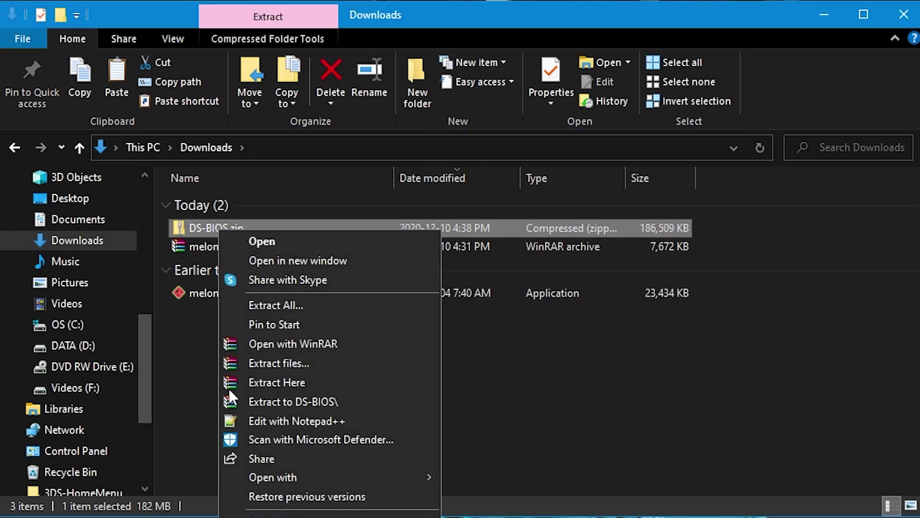
left_click(312, 381)
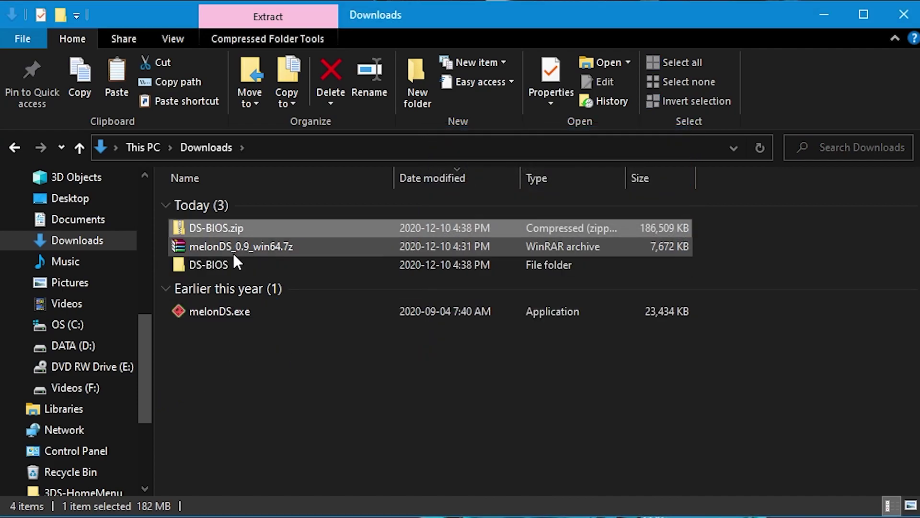
Delete the DS-BIOS.zip and melonDS_0.9_win64.7z archives from Downloads, keeping the extracted files
left_click(230, 248)
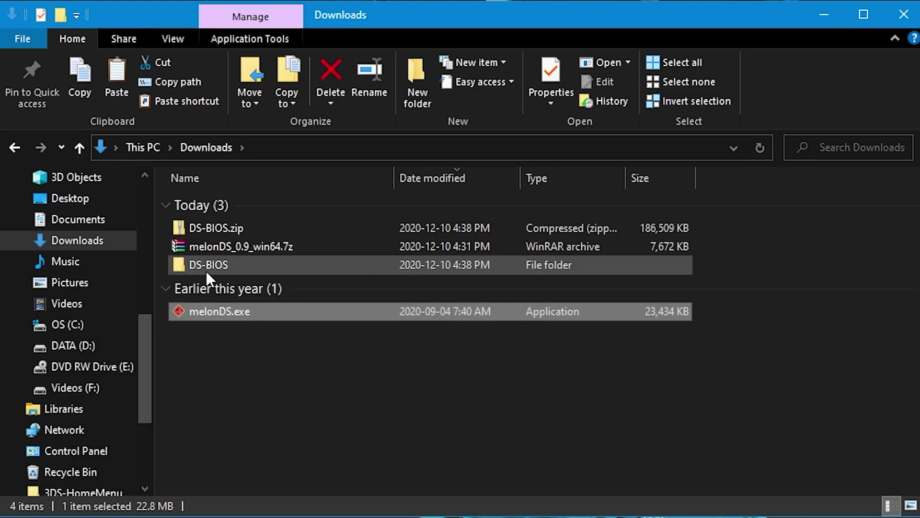
left_click(204, 262)
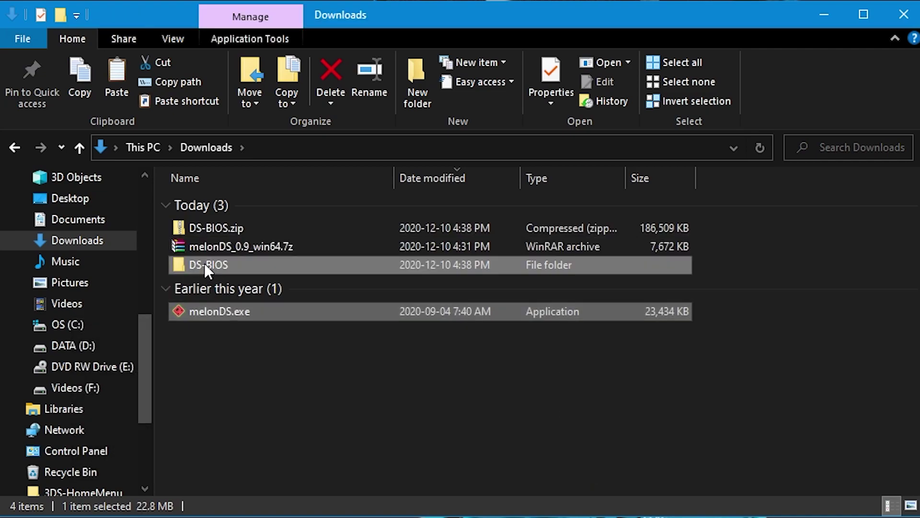
left_click(220, 245)
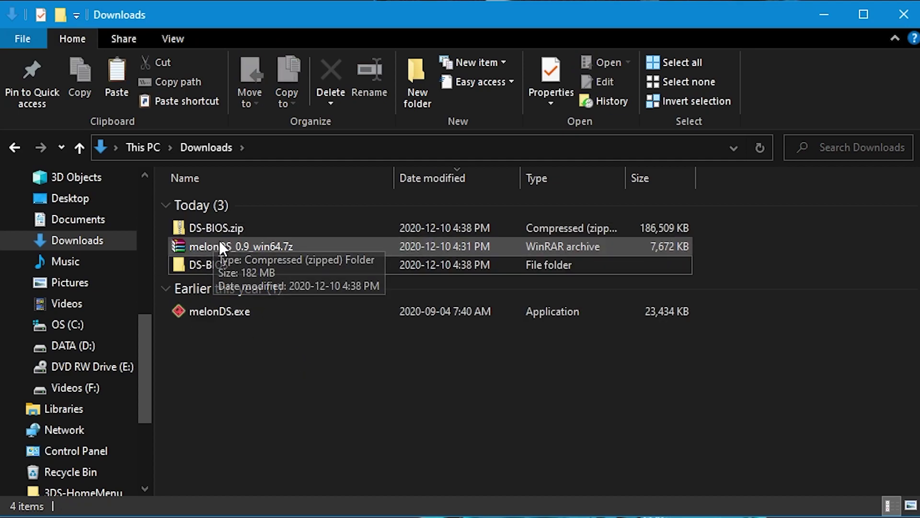
left_click(216, 223, "ctrl")
key("Delete")
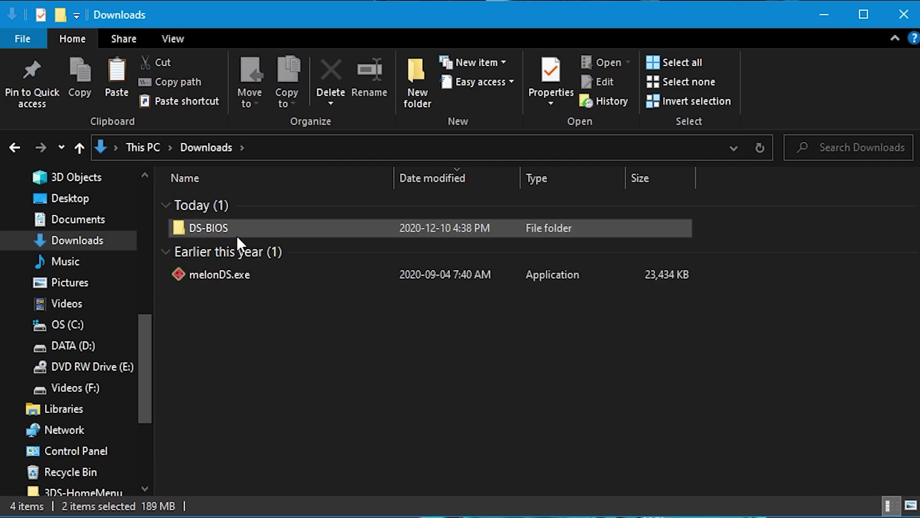
left_click(230, 273)
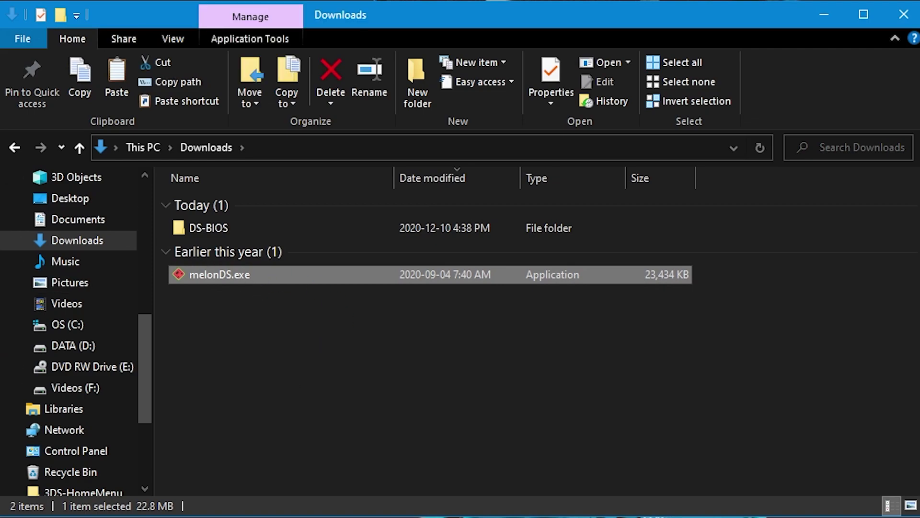
Create a new folder named melonDS on the desktop
right_click(87, 29)
mouse_move(124, 211)
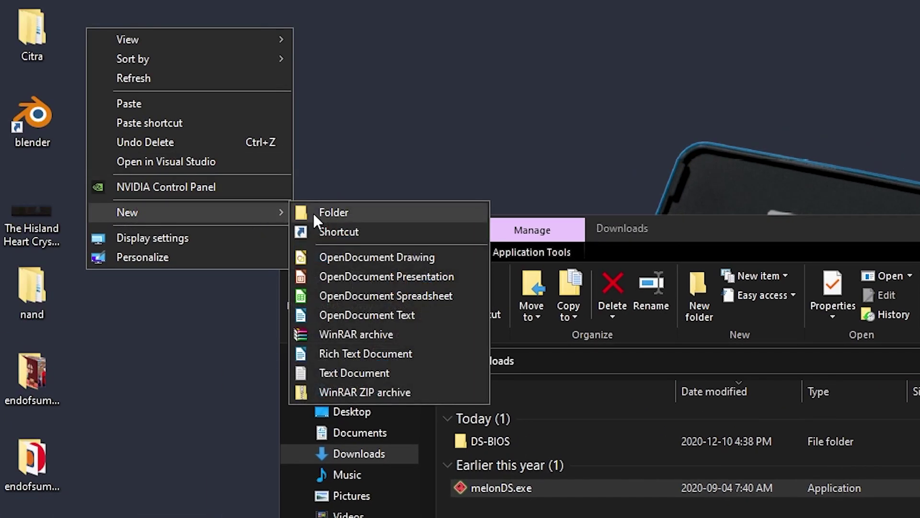
left_click(318, 210)
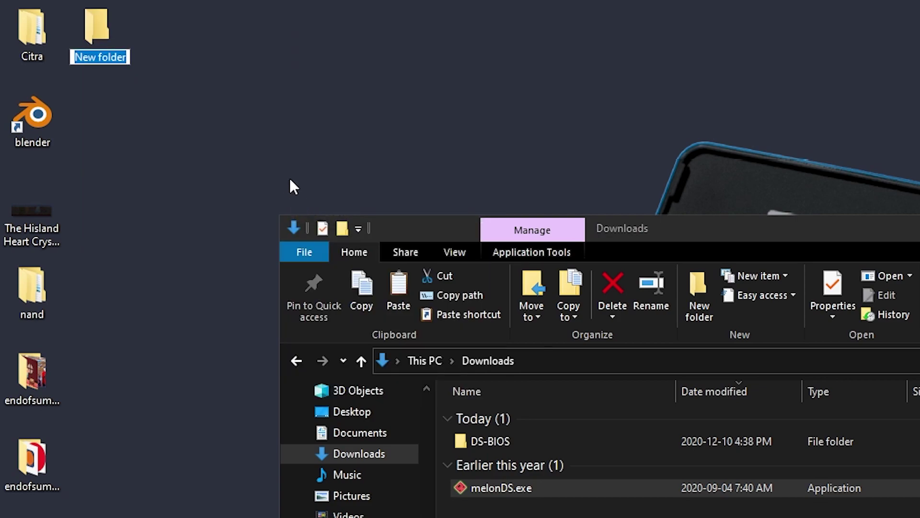
key("BackSpace")
type("melonDS")
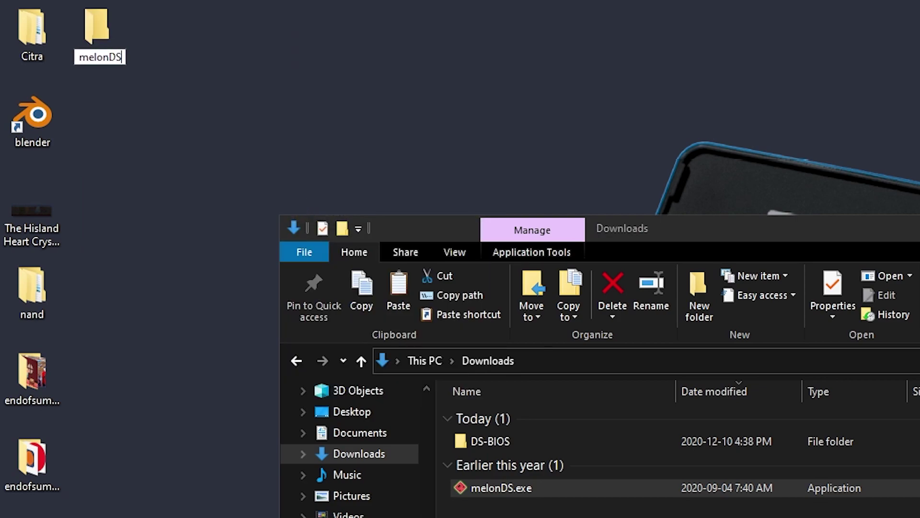
key("Return")
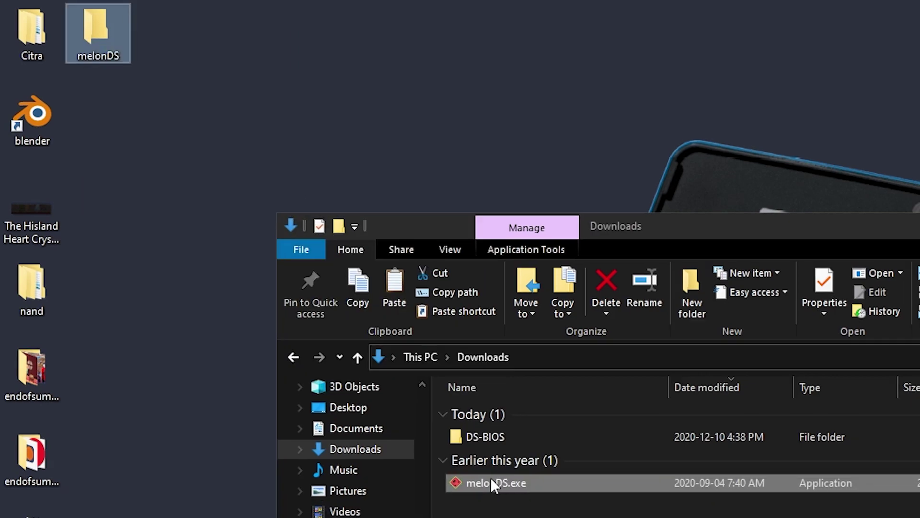
Move melonDS.exe and the DS-BIOS folder from Downloads into the desktop's melonDS folder, and close the Downloads window
left_click_drag(490, 476, 86, 25)
left_click_drag(379, 351, 79, 30)
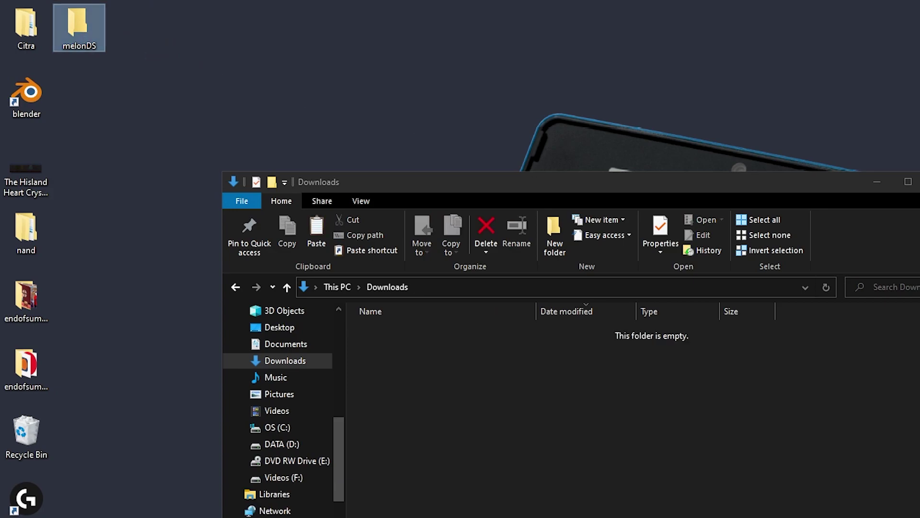
key("alt+F4")
Open the melonDS folder on the desktop and launch melonDS.exe from it
double_click(79, 27)
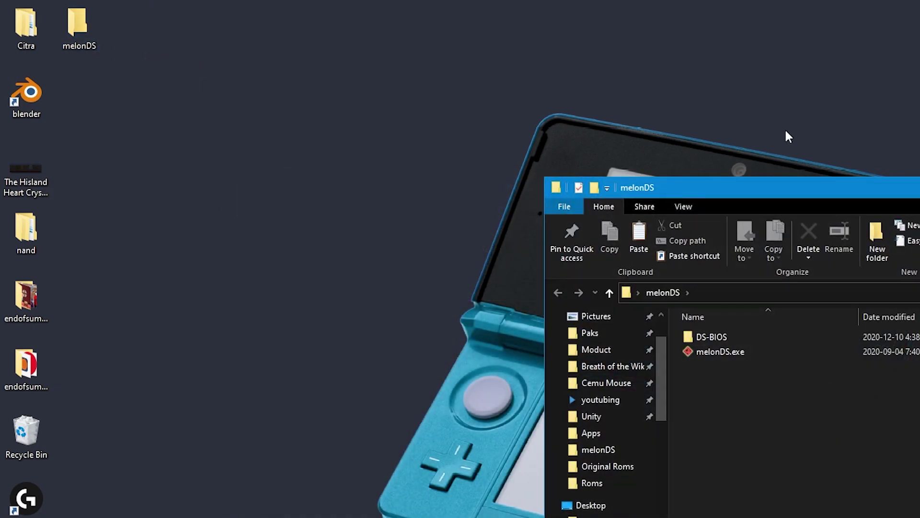
left_click_drag(693, 187, 401, 192)
key("ctrl+a")
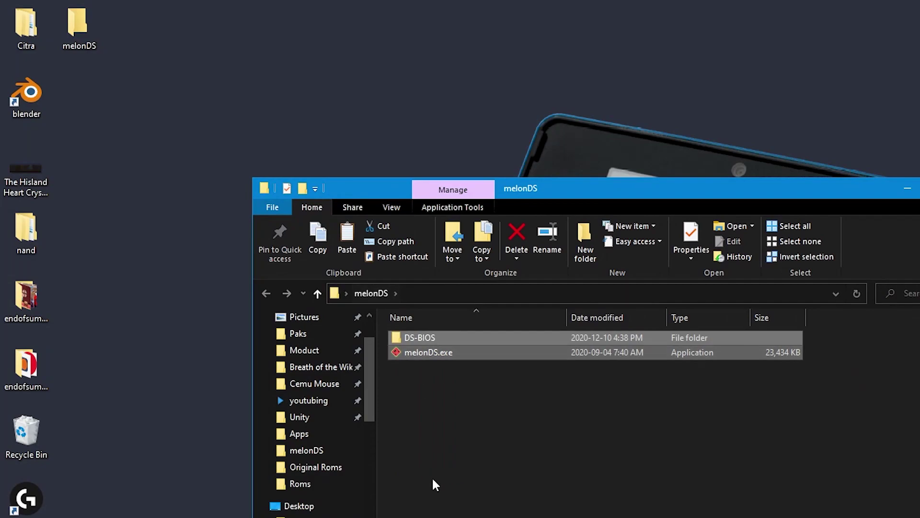
left_click(448, 421)
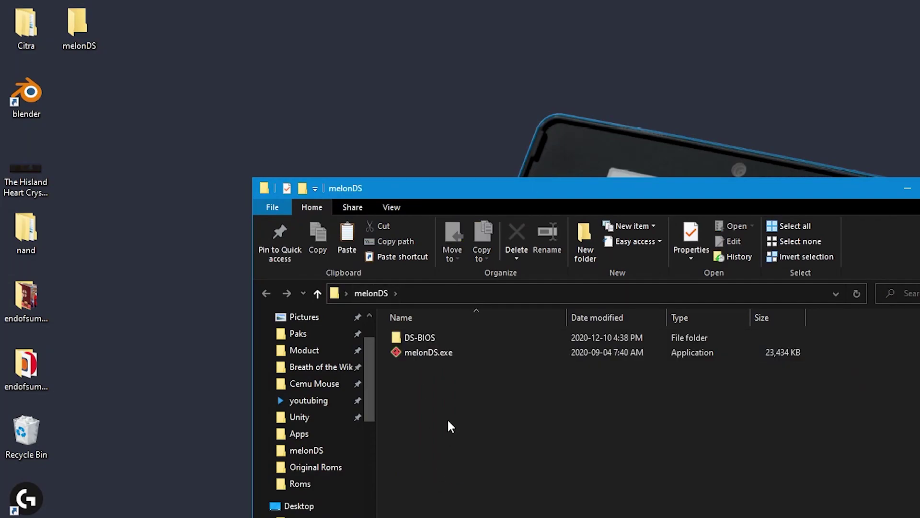
double_click(415, 358)
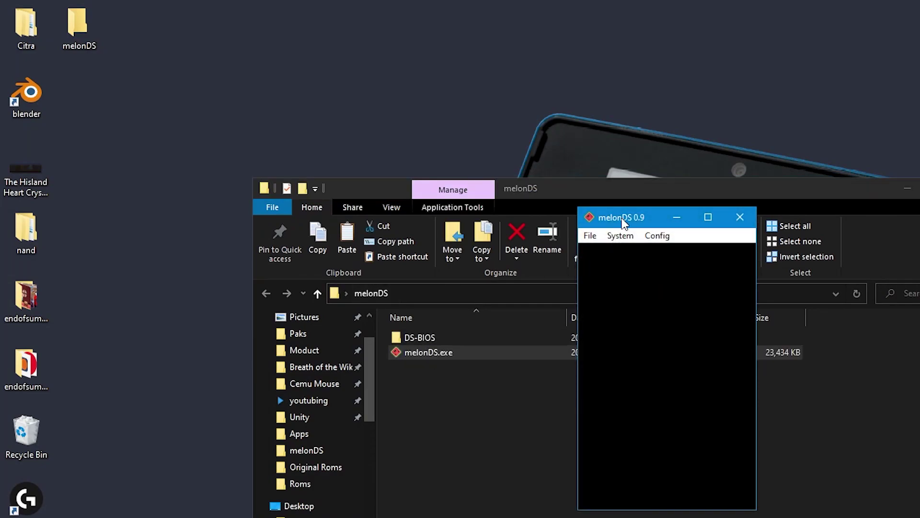
left_click_drag(623, 220, 490, 245)
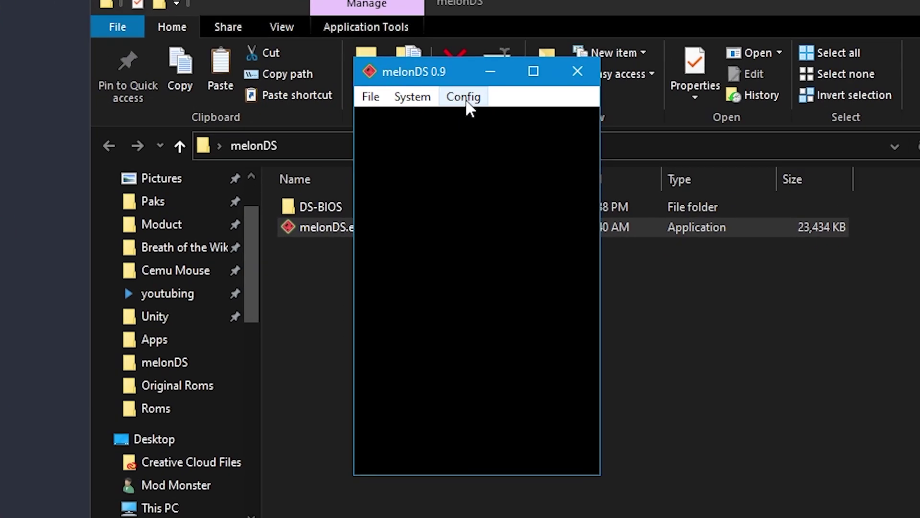
In the Emu settings, set the console type to DSi (experimental) and disable booting games directly
left_click(516, 257)
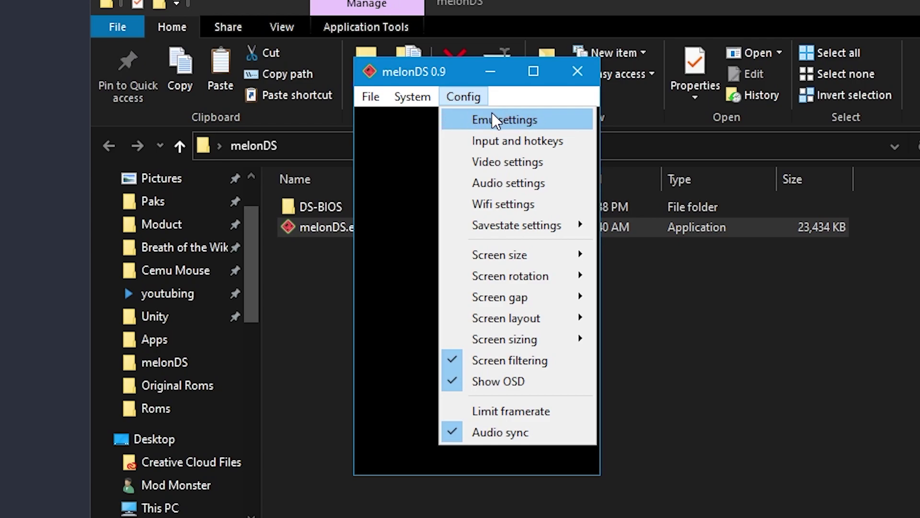
left_click(508, 129)
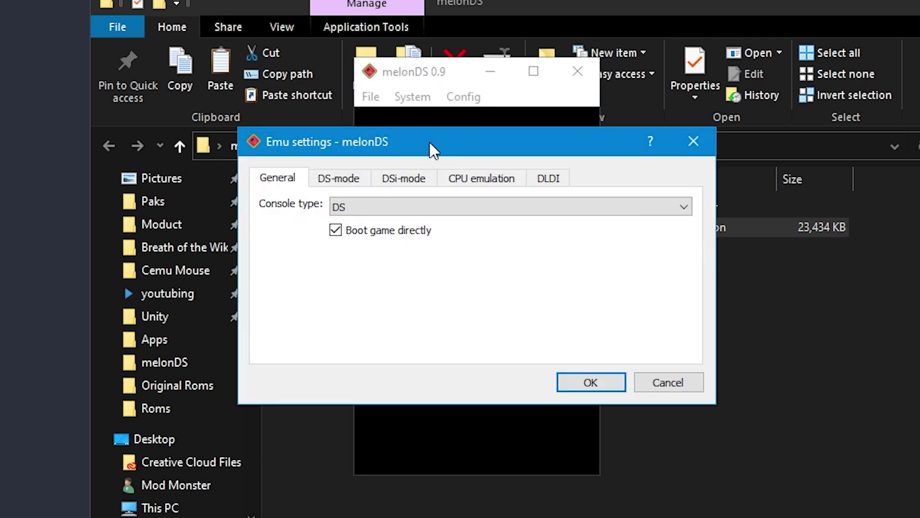
left_click_drag(430, 141, 771, 131)
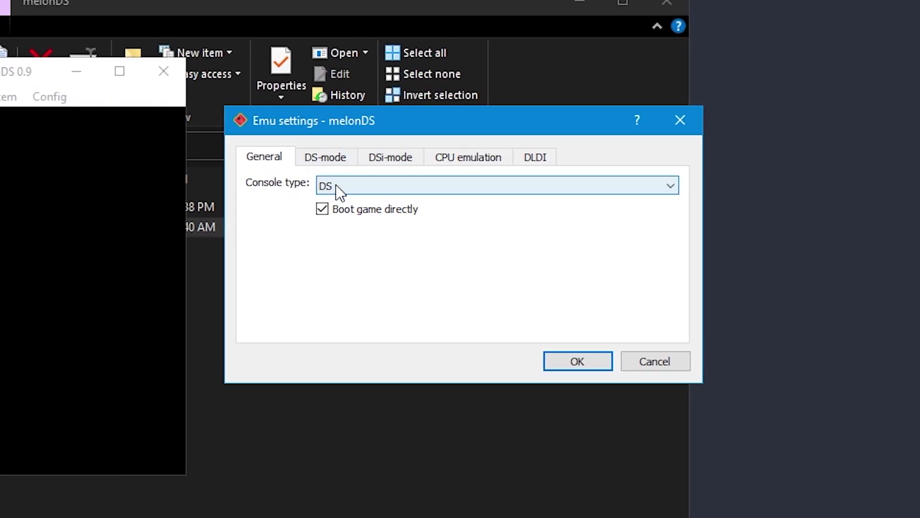
left_click(342, 188)
left_click(345, 200)
left_click(400, 185)
left_click(345, 213)
left_click(382, 193)
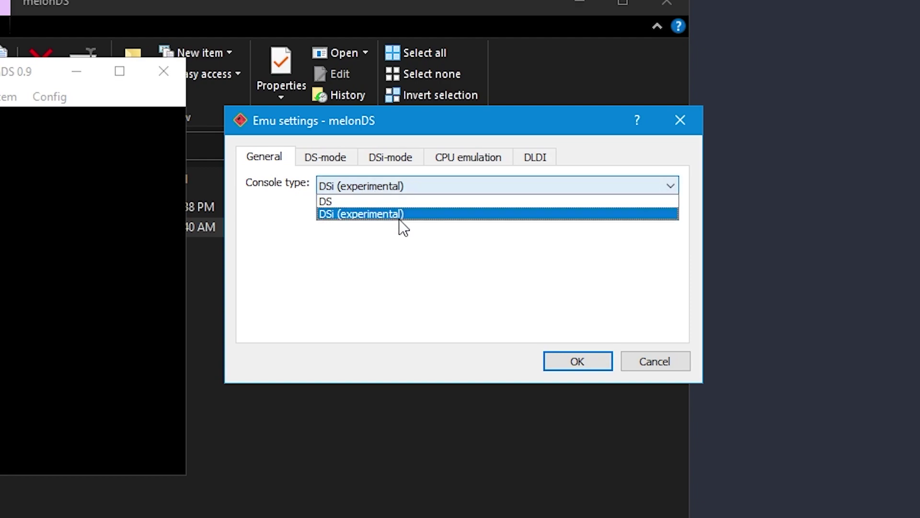
left_click(399, 213)
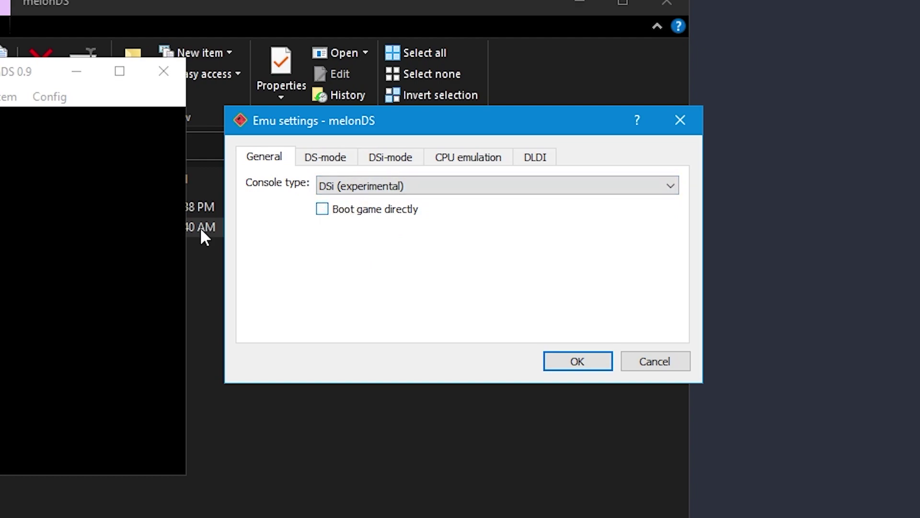
Set the DS-mode ARM9 BIOS to NDS-bios9.bin from the DS-BIOS folder
left_click(297, 159)
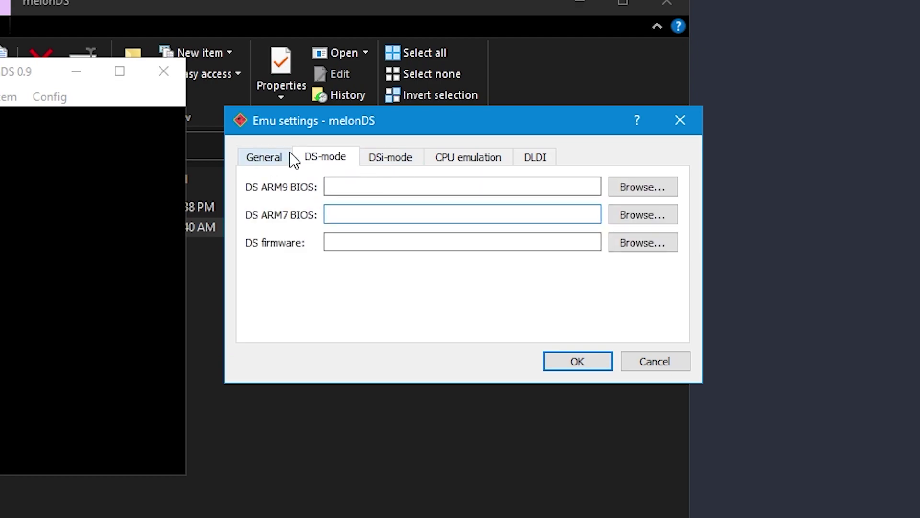
left_click(330, 184)
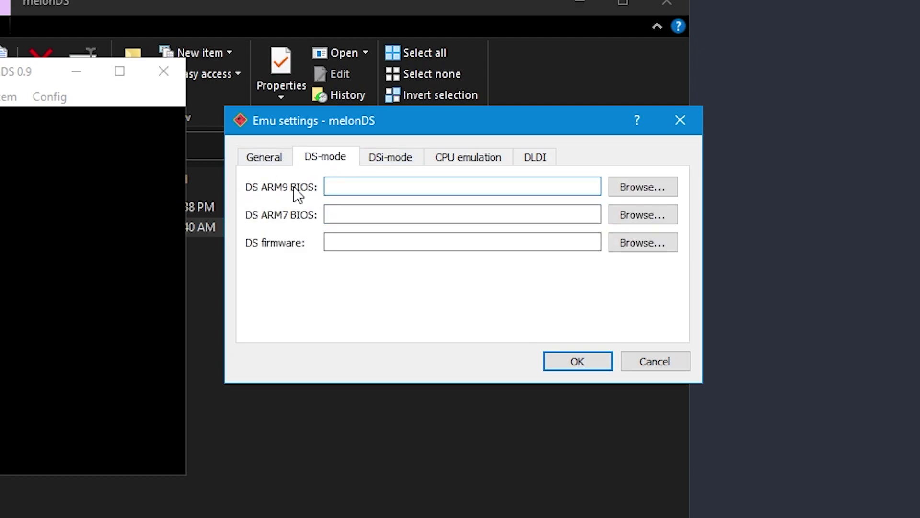
left_click(661, 186)
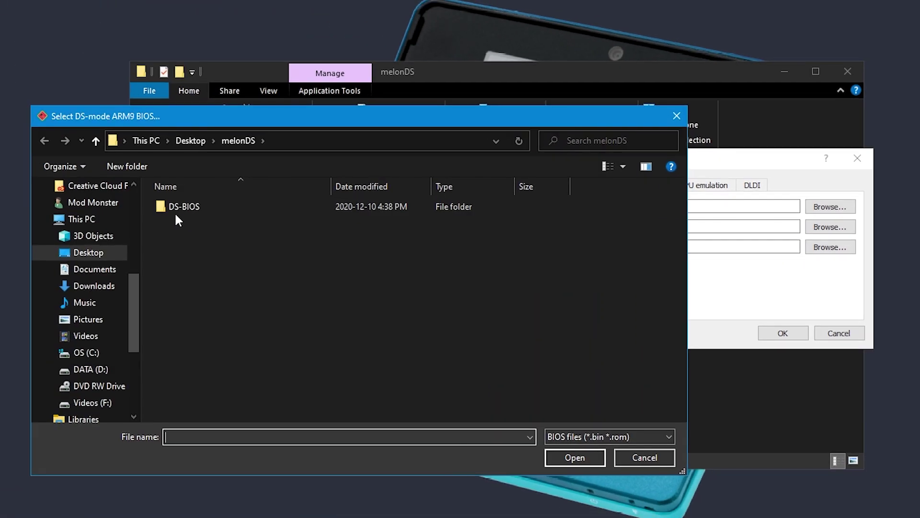
double_click(174, 208)
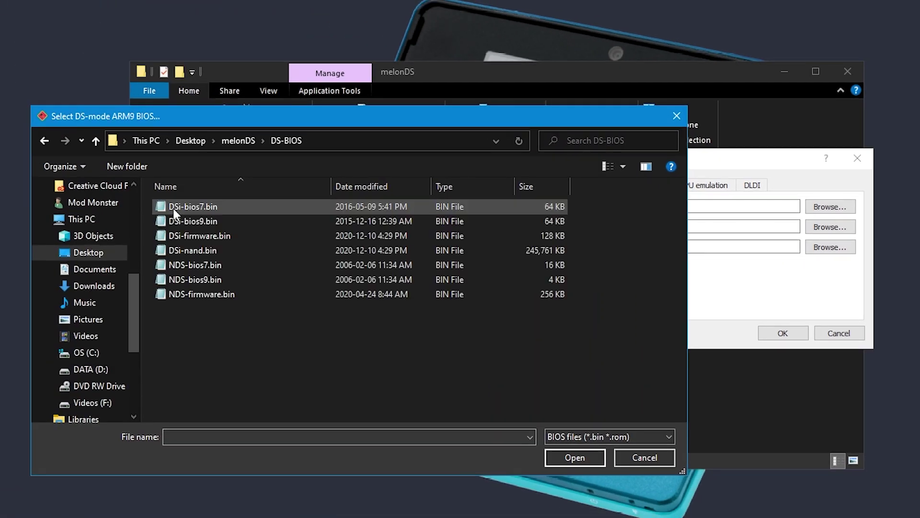
left_click(209, 279)
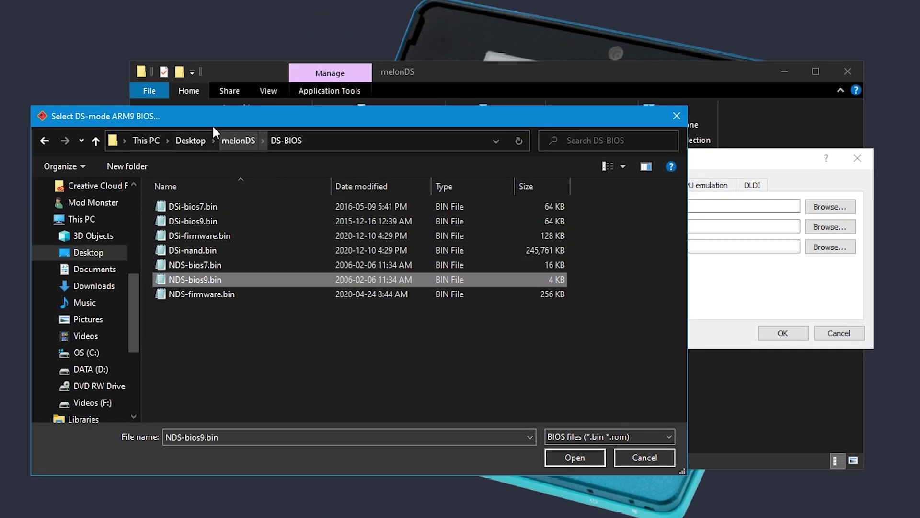
left_click_drag(239, 116, 131, 100)
double_click(84, 263)
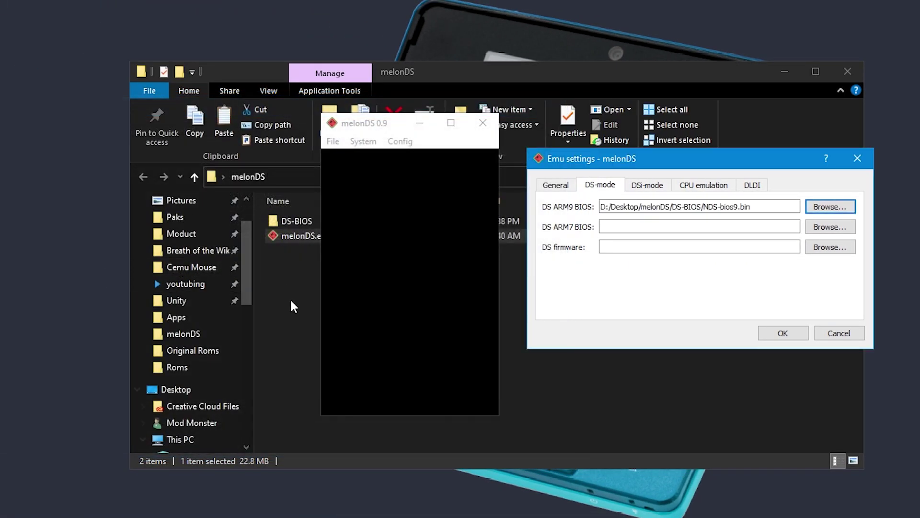
Set the DS-mode ARM7 BIOS to NDS-bios7.bin from the DS-BIOS folder
left_click(820, 229)
double_click(121, 193)
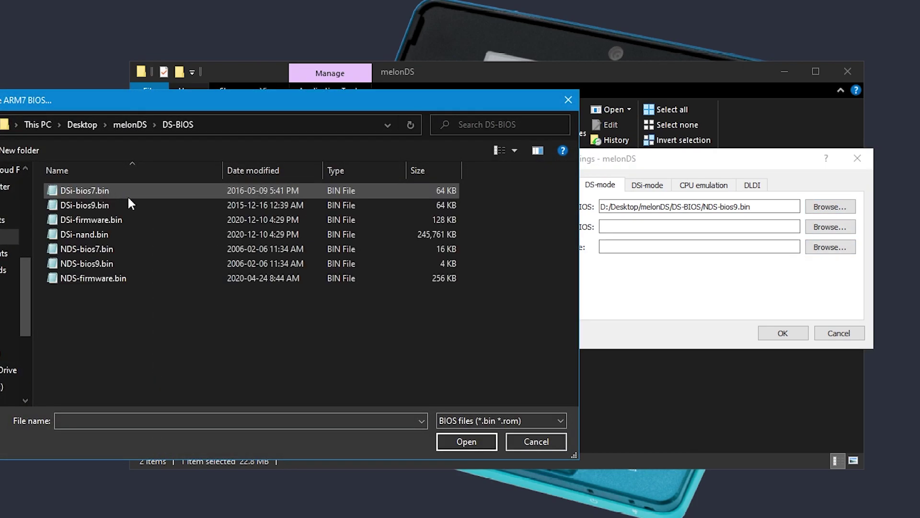
double_click(79, 250)
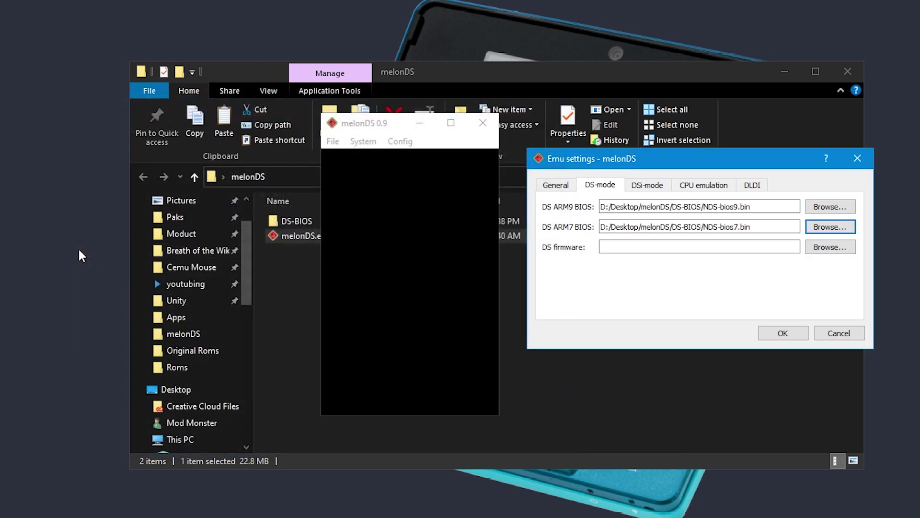
Set the DS-mode firmware to NDS-firmware.bin from the DS-BIOS folder
left_click(831, 246)
double_click(93, 192)
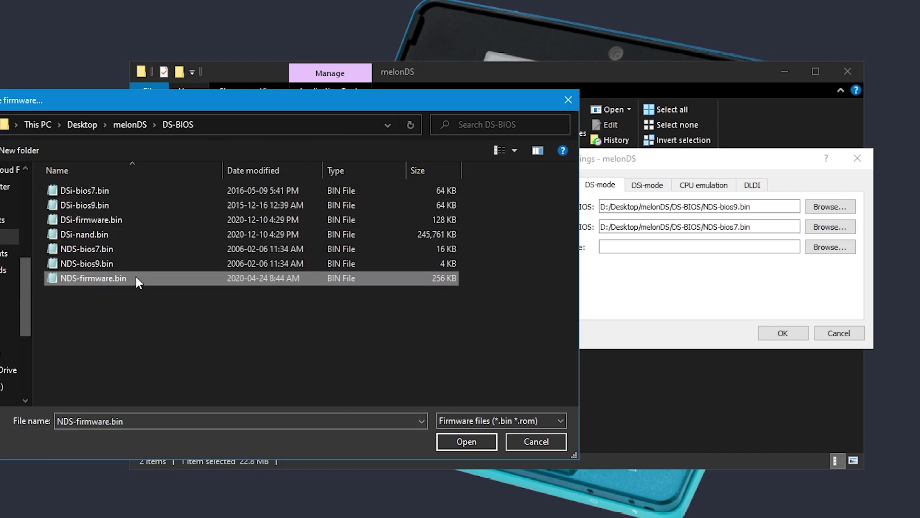
double_click(97, 278)
Set the DSi-mode ARM9 BIOS to DSi-bios9.bin and the ARM7 BIOS to DSi-bios7.bin from the DS-BIOS folder
left_click(650, 189)
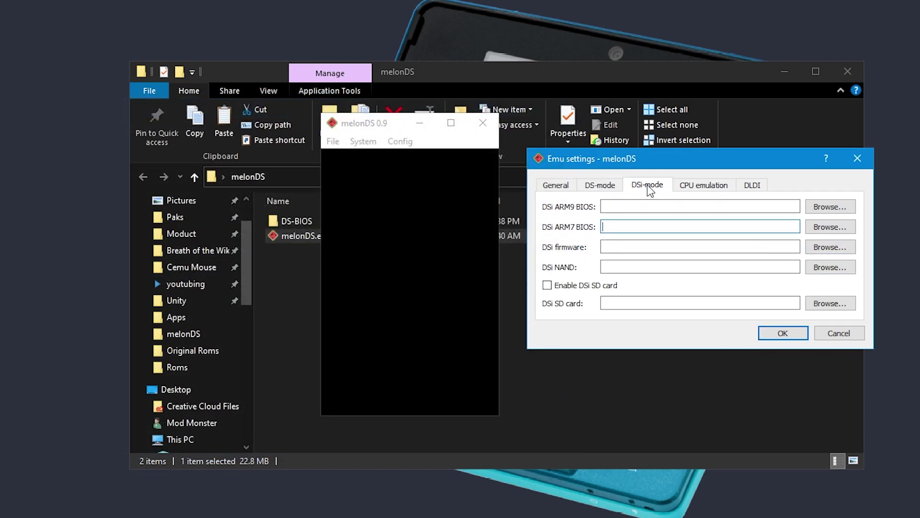
left_click(556, 185)
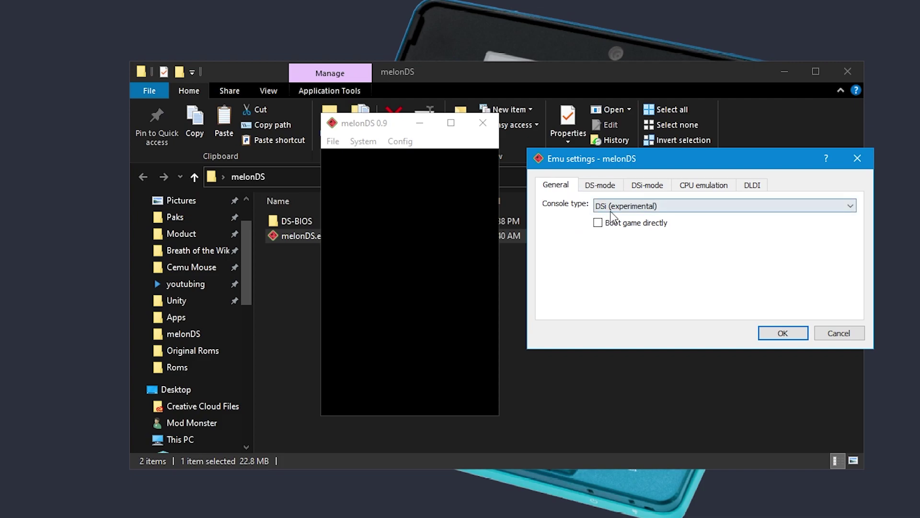
left_click(638, 186)
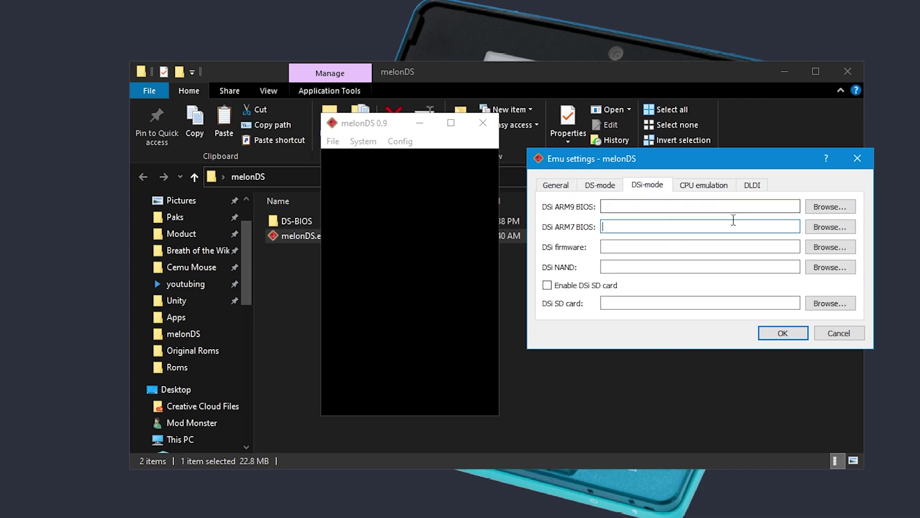
left_click(840, 211)
double_click(112, 191)
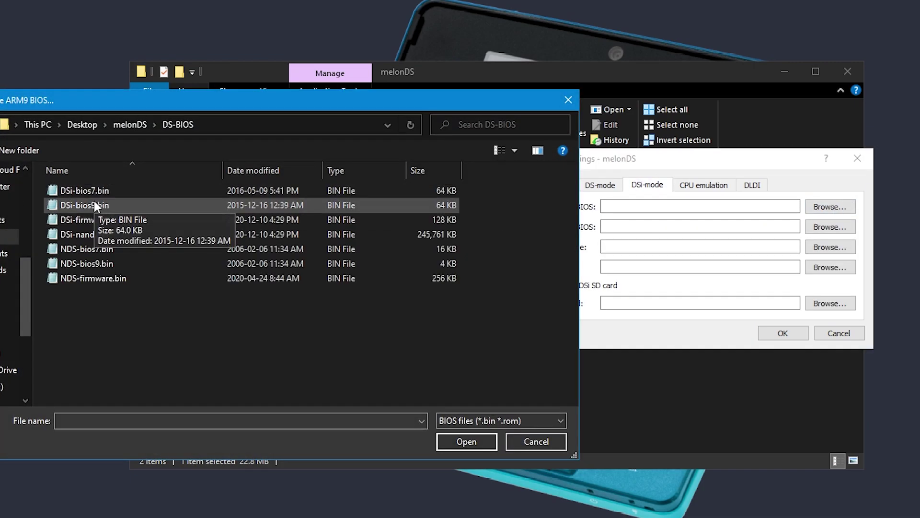
double_click(89, 205)
left_click(833, 228)
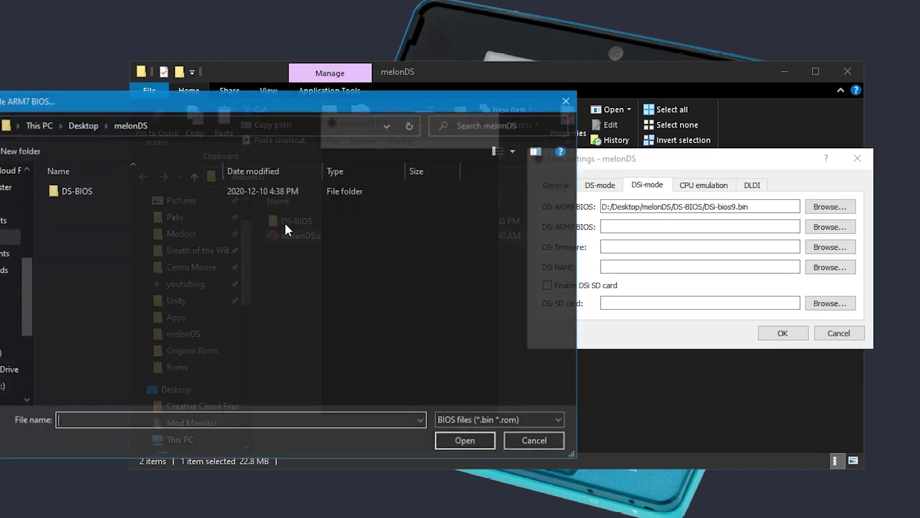
double_click(106, 187)
double_click(78, 190)
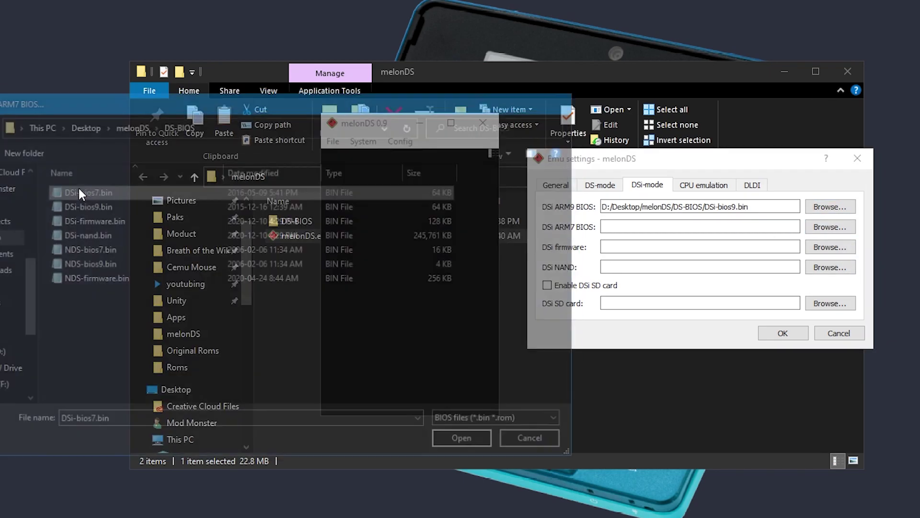
Set the DSi firmware to DSi-firmware.bin and the DSi NAND to DSi-nand.bin from the DS-BIOS folder
left_click(850, 247)
double_click(99, 196)
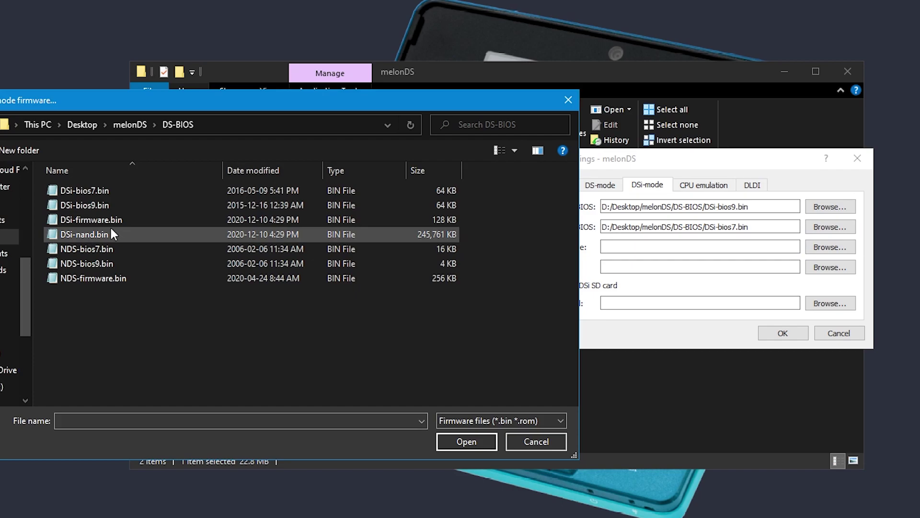
double_click(93, 219)
left_click(832, 267)
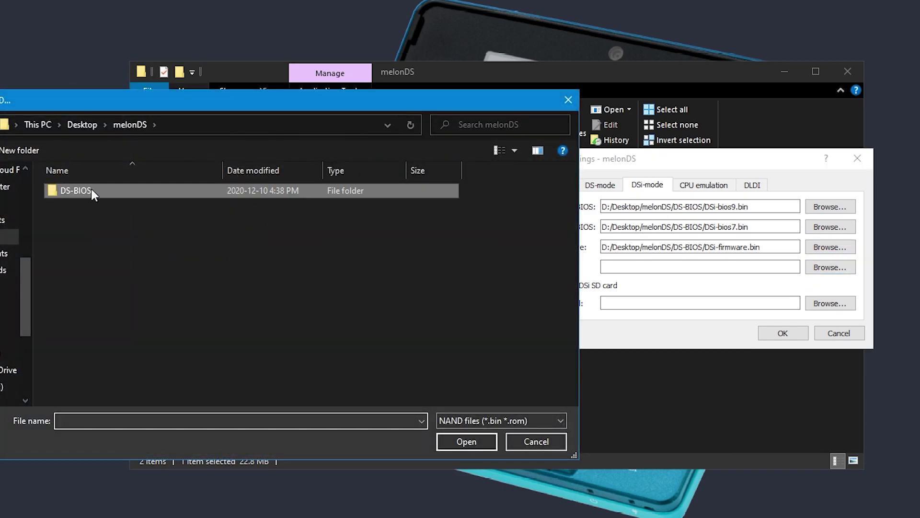
double_click(89, 191)
double_click(71, 235)
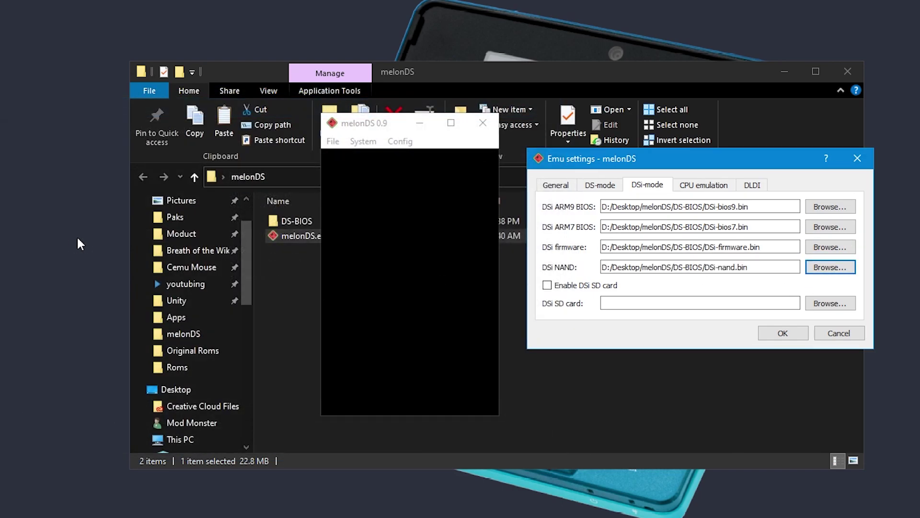
Enable the JIT recompiler for CPU emulation and save the Emu settings
left_click(704, 186)
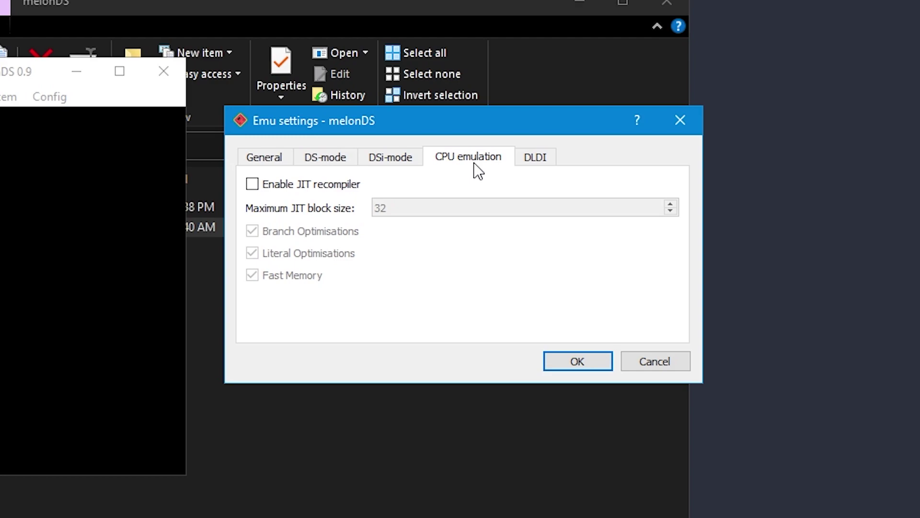
left_click(312, 184)
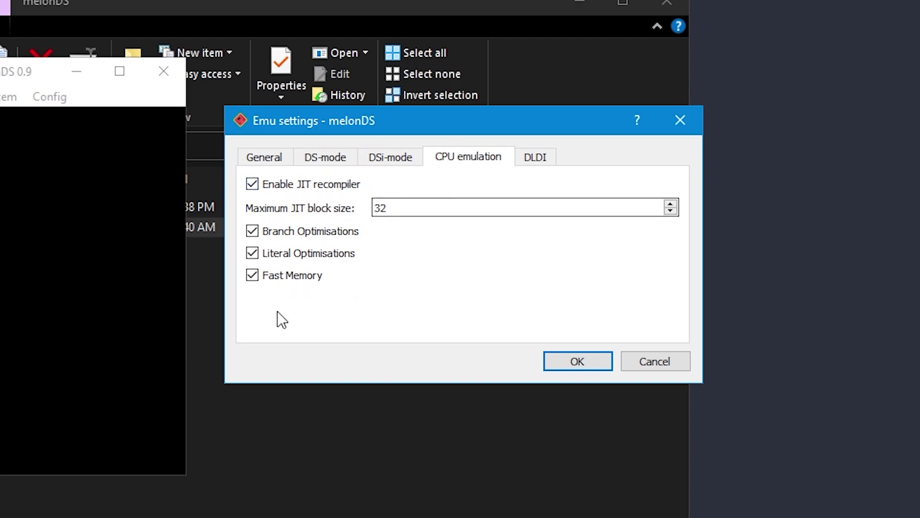
key("Return")
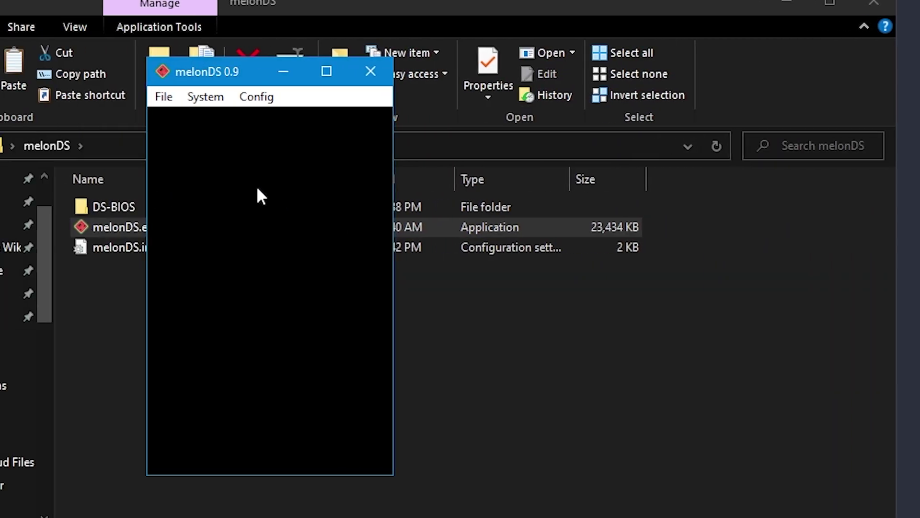
In the input settings, map the joystick's A, B, X and Y to Button 1, Button 2, Button 4 and Button 3
left_click(455, 102)
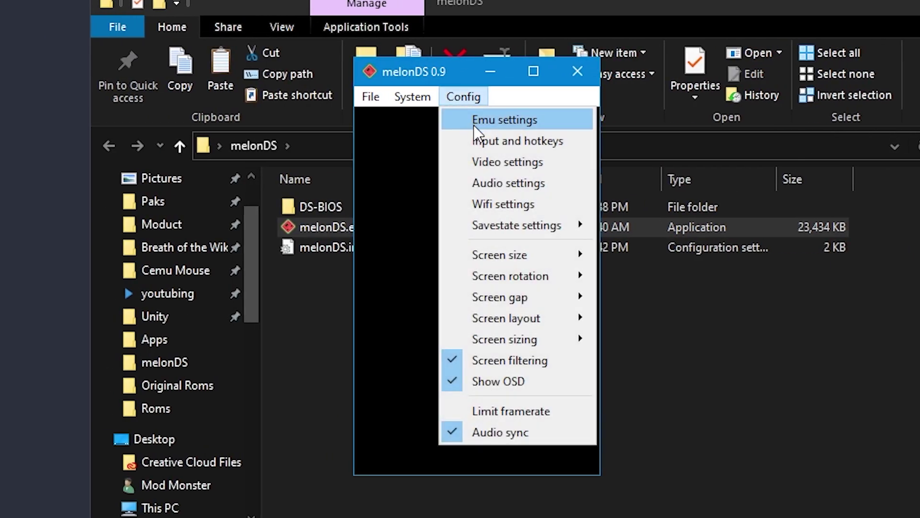
left_click(484, 142)
left_click_drag(474, 53, 919, 52)
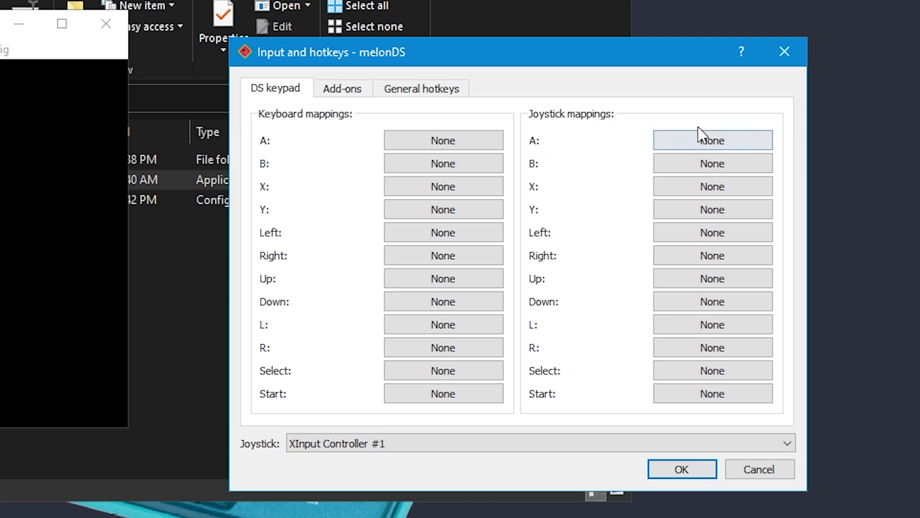
left_click(685, 145)
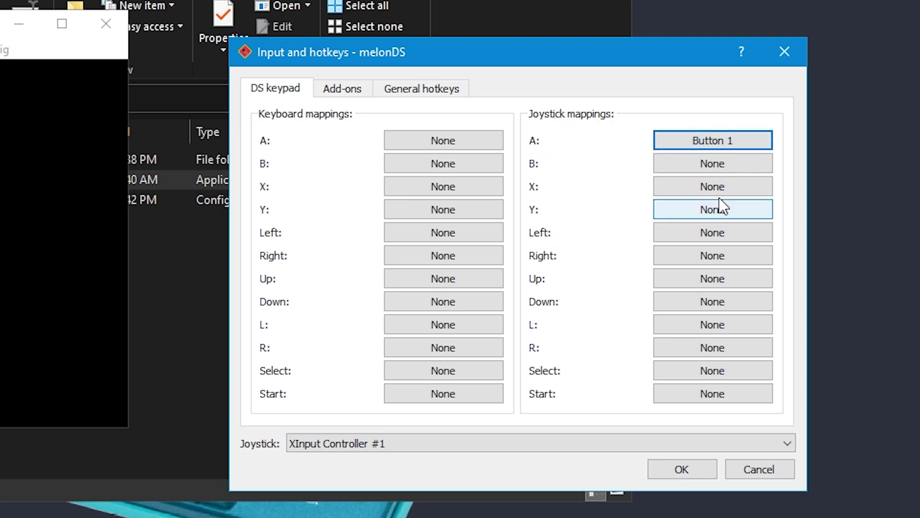
left_click(724, 161)
left_click(749, 185)
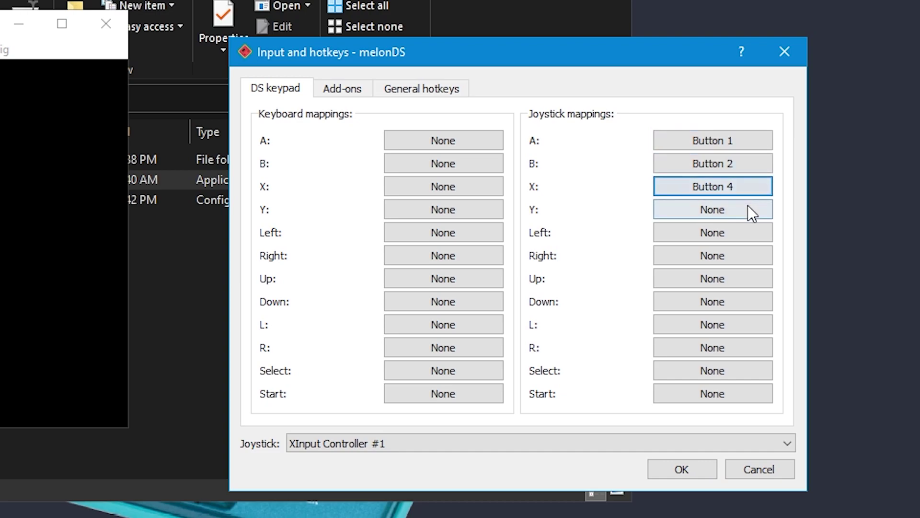
left_click(749, 208)
Map the joystick's Left, Right, Up and Down to the matching Hat 1 directions
left_click(749, 232)
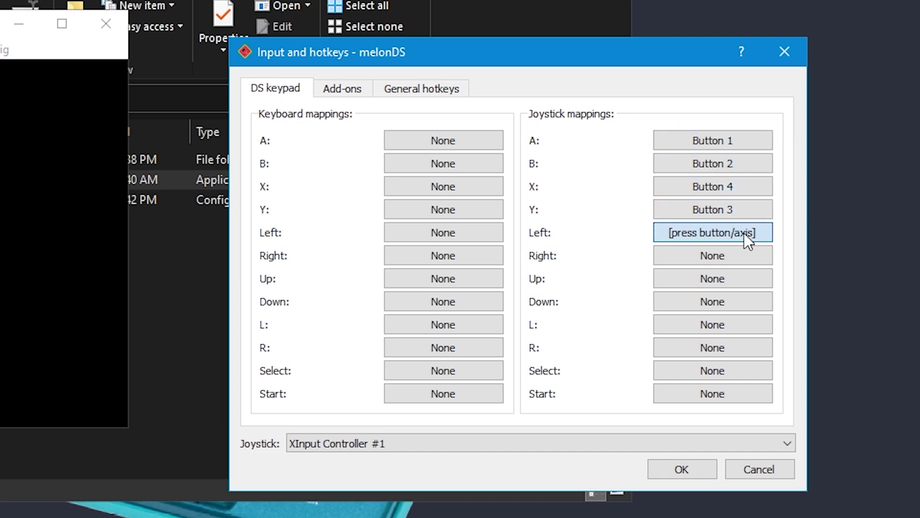
left_click(727, 259)
left_click(724, 280)
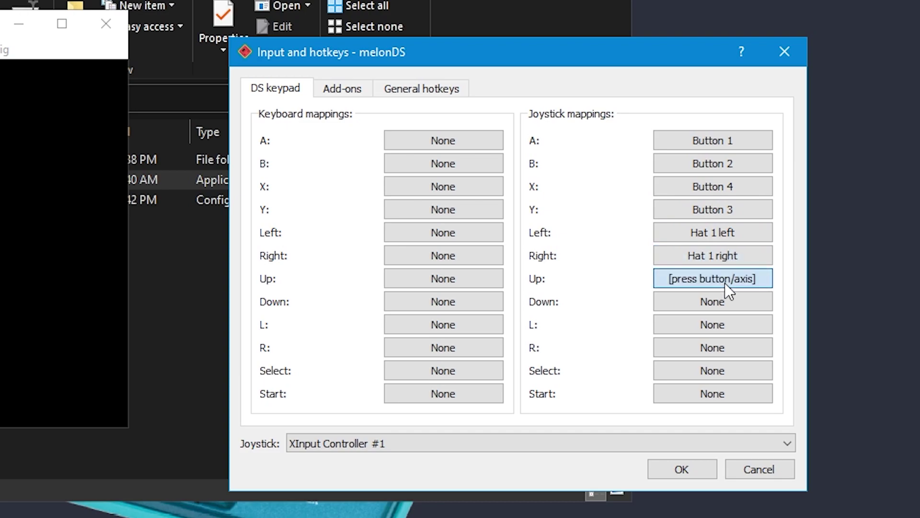
left_click(731, 304)
Map the joystick's L, R, Select and Start to Buttons 5, 6, 7 and 8, keeping XInput Controller #1 as the joystick
left_click(729, 326)
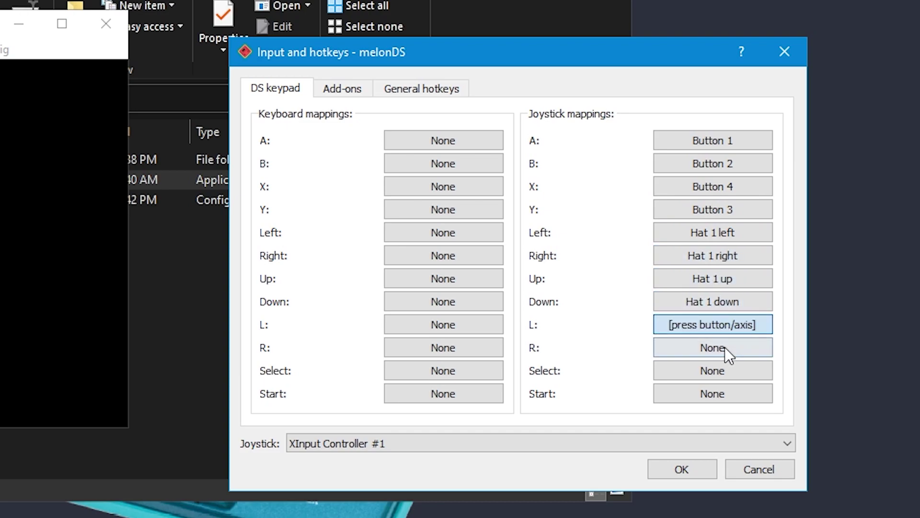
left_click(719, 346)
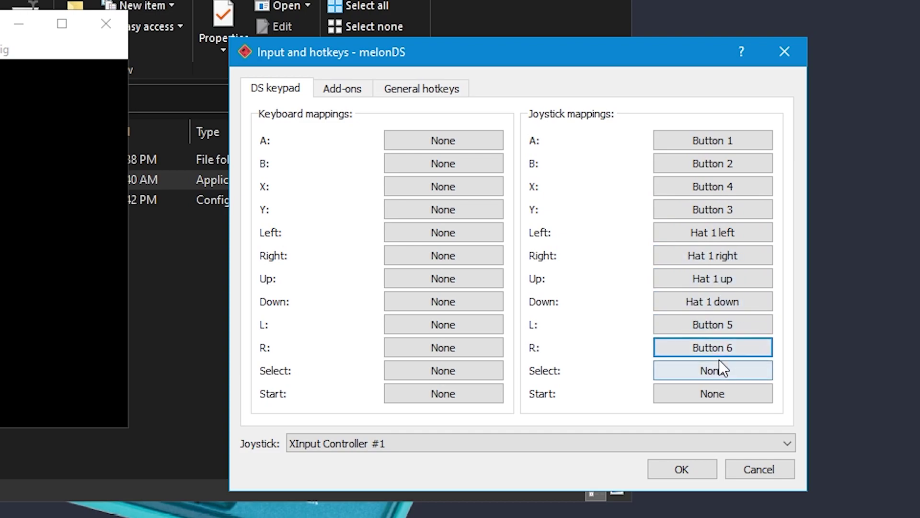
left_click(719, 360)
left_click(718, 393)
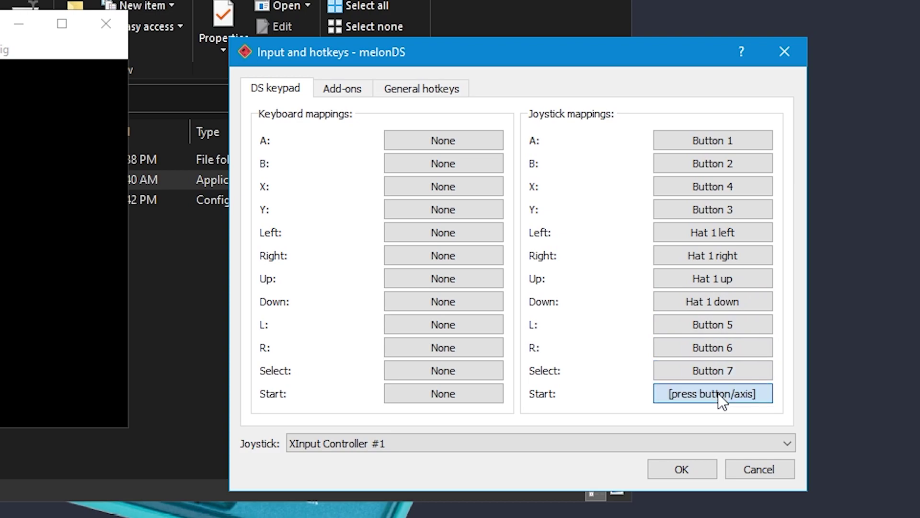
left_click(326, 443)
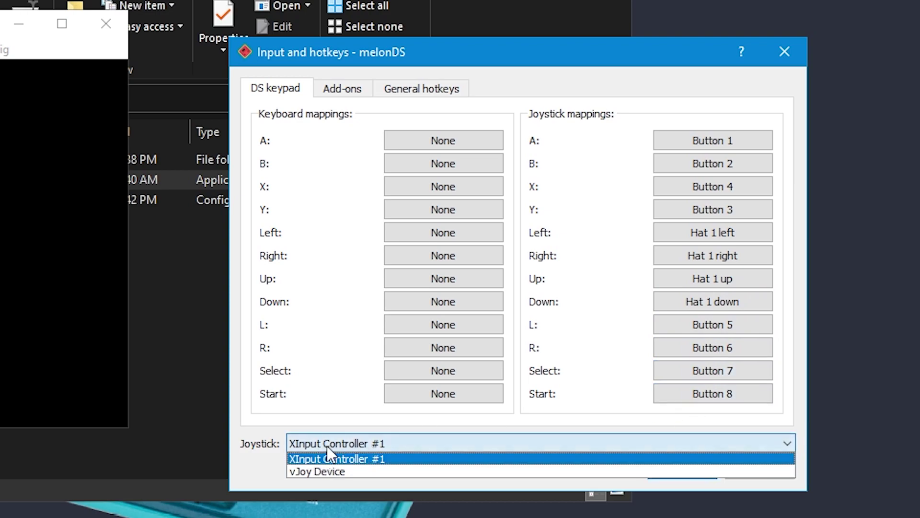
left_click(317, 443)
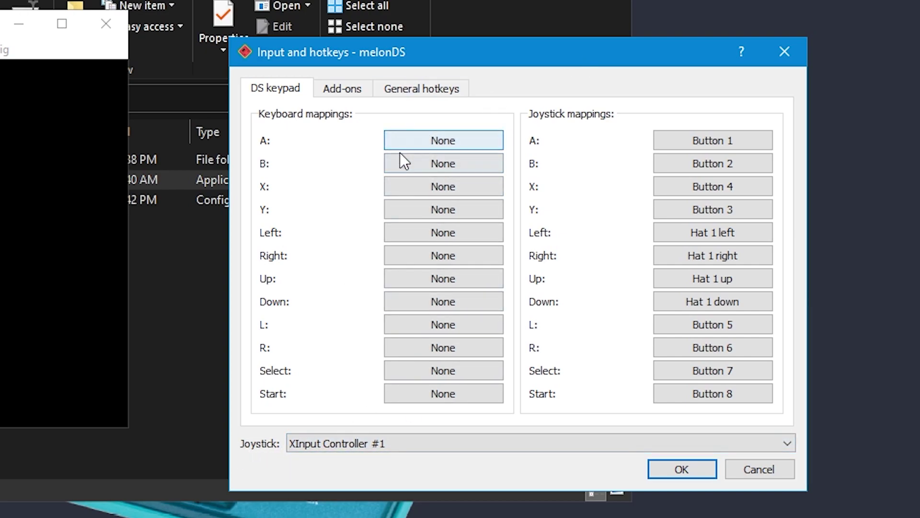
Set the general keyboard hotkeys to 4 for pause/resume, 3 for reset, Tab for fast forward and ` for close/open lid, and save
left_click(394, 92)
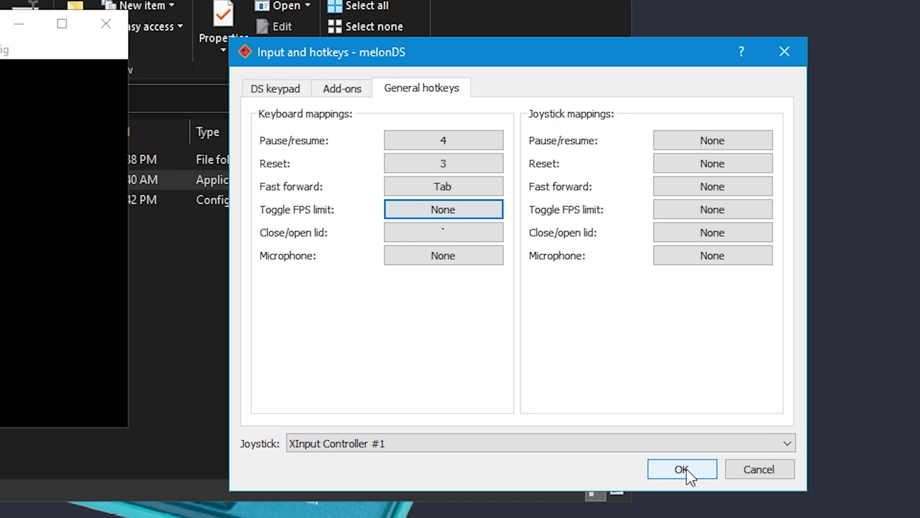
left_click(682, 469)
In the video settings, set the 3D renderer to OpenGL with 1x native (256x192) internal resolution and save
left_click(2, 50)
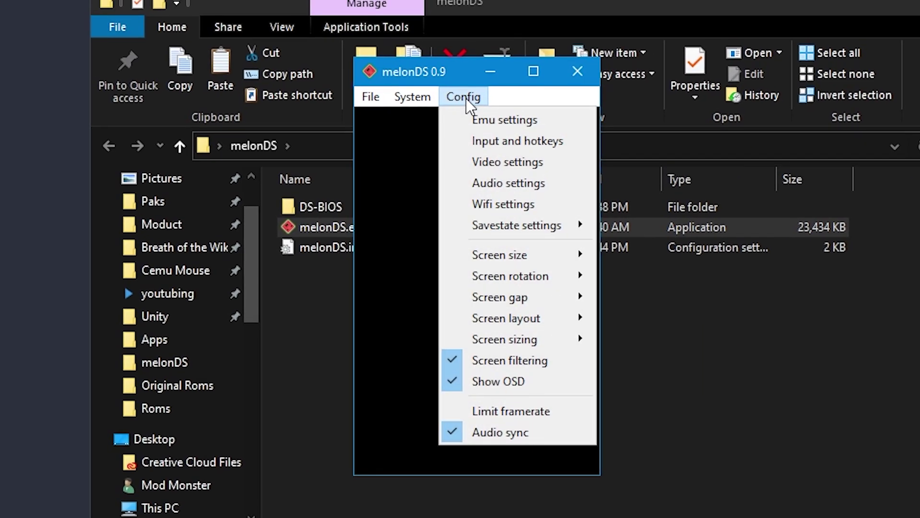
left_click(2, 50)
left_click(473, 98)
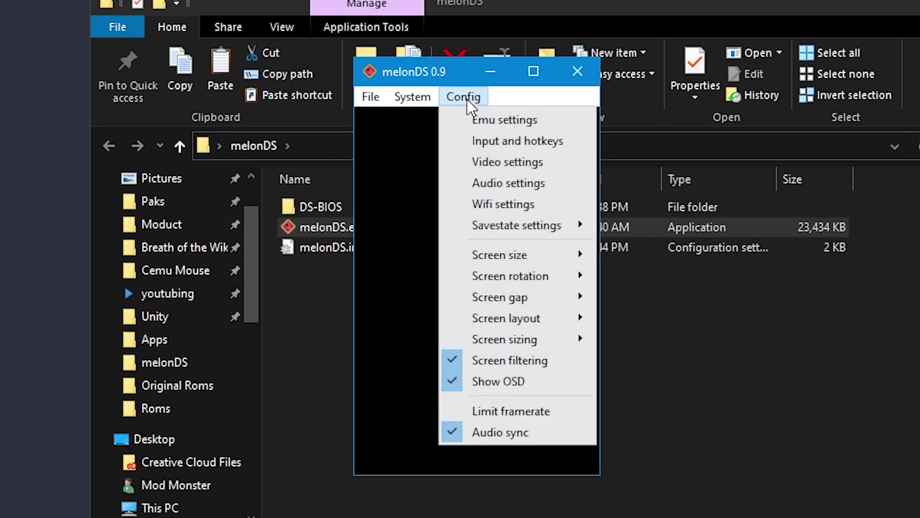
left_click(477, 158)
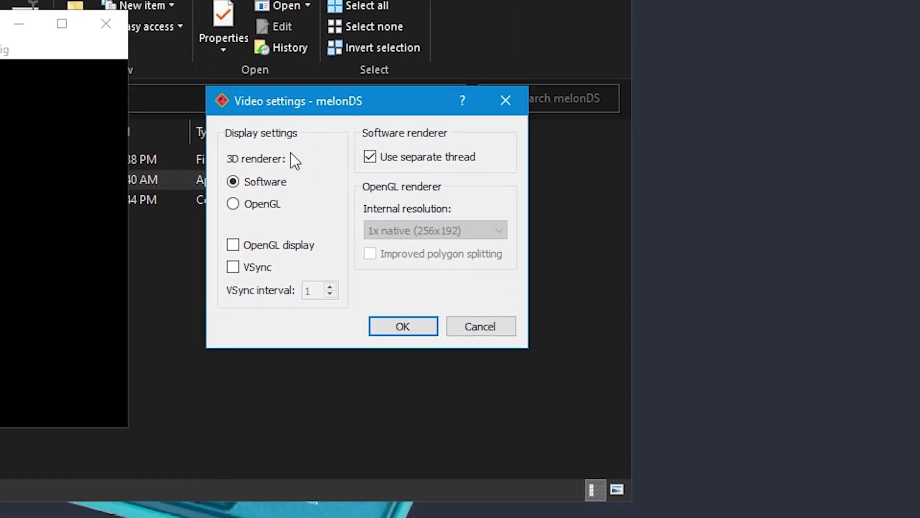
left_click(263, 206)
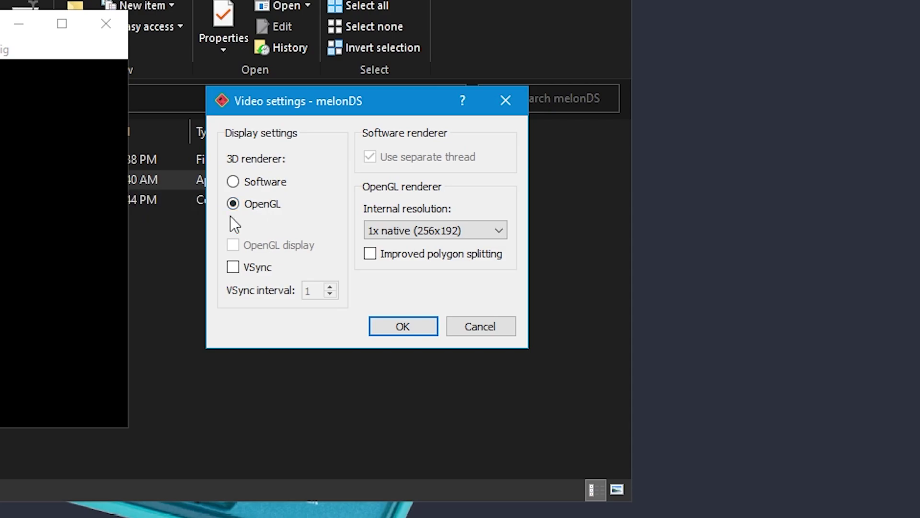
left_click(422, 233)
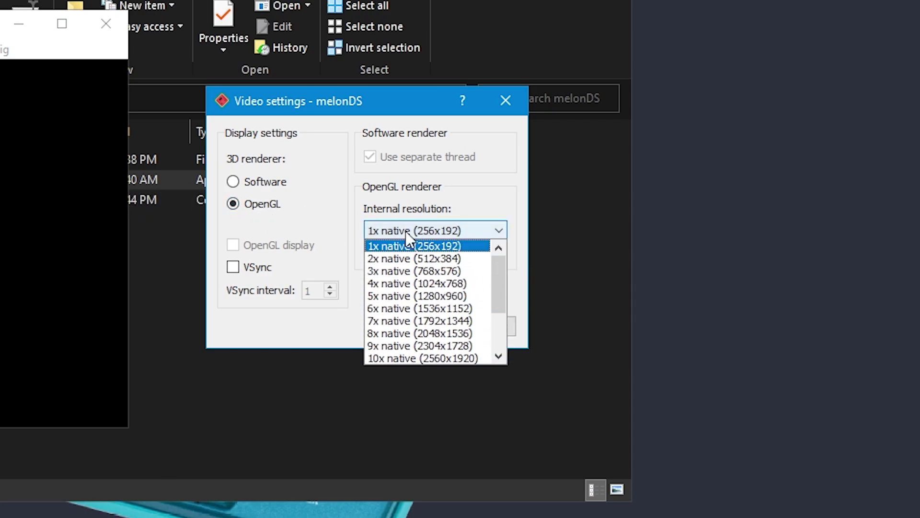
left_click_drag(494, 276, 448, 246)
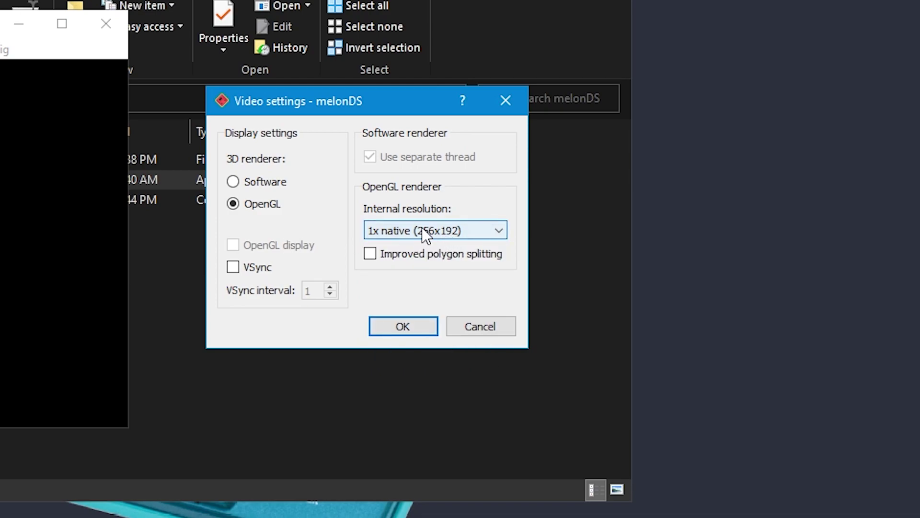
left_click(406, 327)
Open the audio settings and set the output volume to maximum
left_click(459, 102)
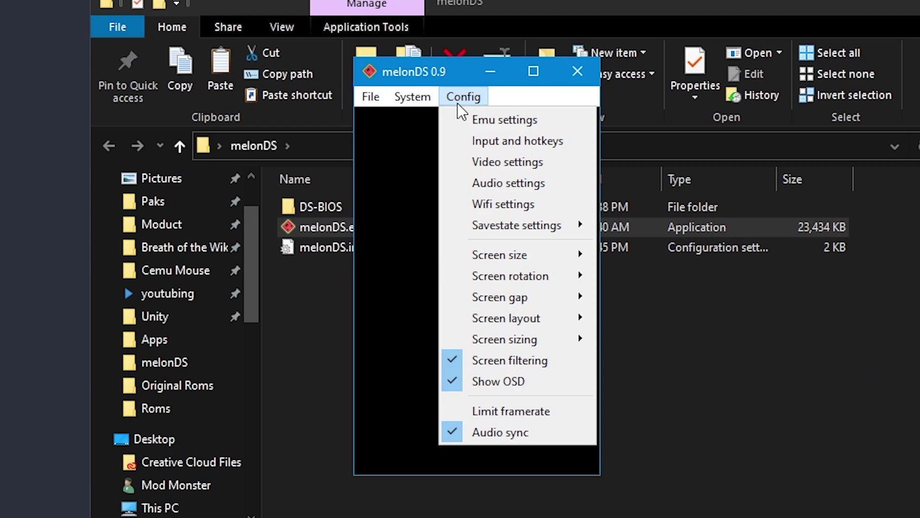
left_click(482, 182)
left_click_drag(427, 161, 844, 181)
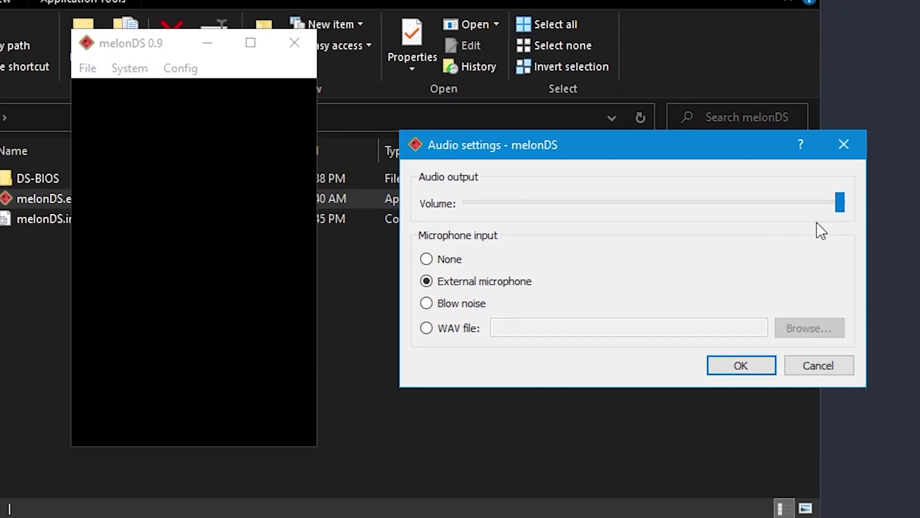
left_click_drag(830, 210, 895, 211)
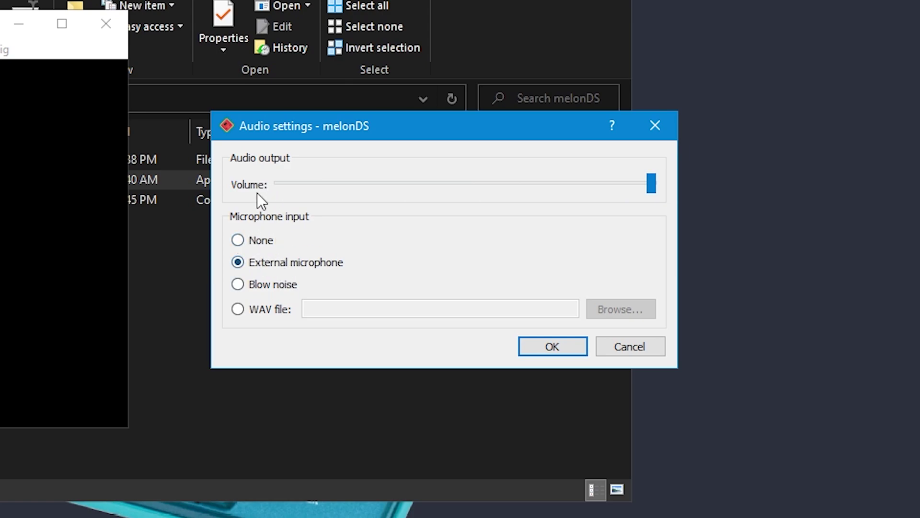
Try Blow noise and WAV file as the microphone input, return to External microphone and save the audio settings
left_click(273, 265)
left_click(261, 286)
left_click(278, 309)
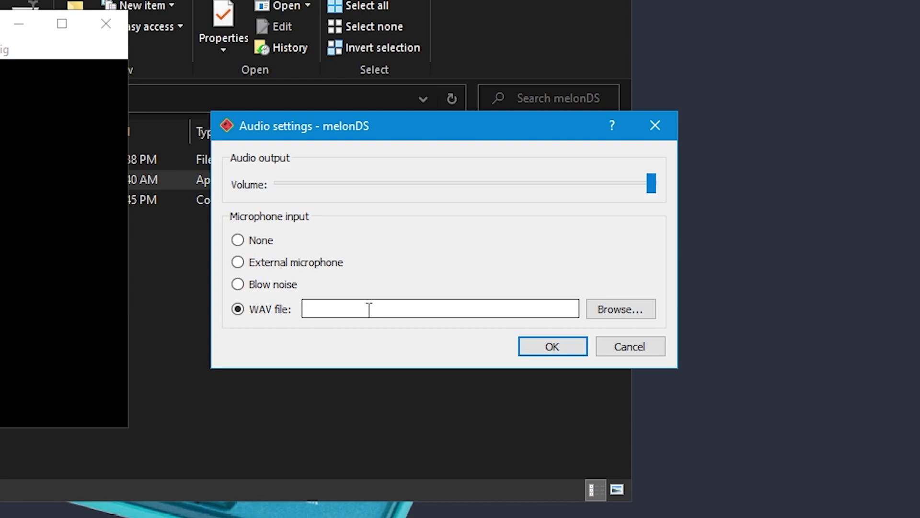
left_click(314, 265)
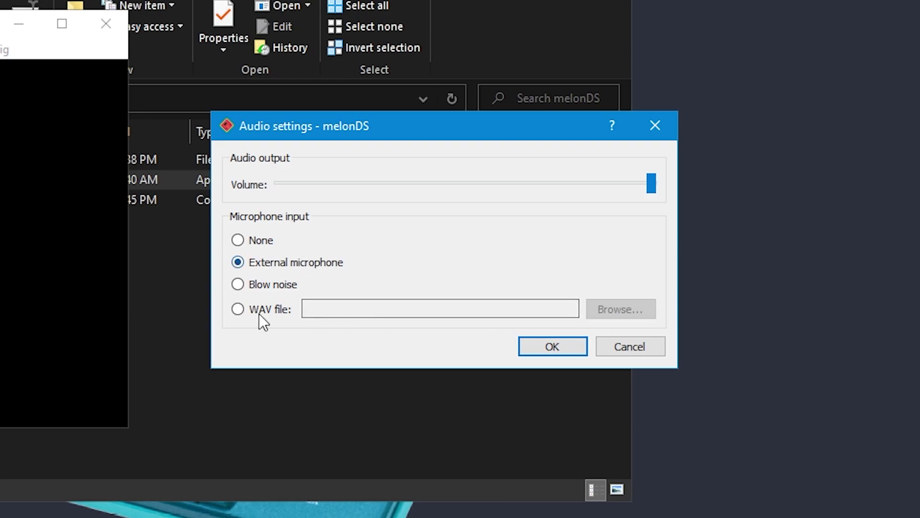
left_click(553, 347)
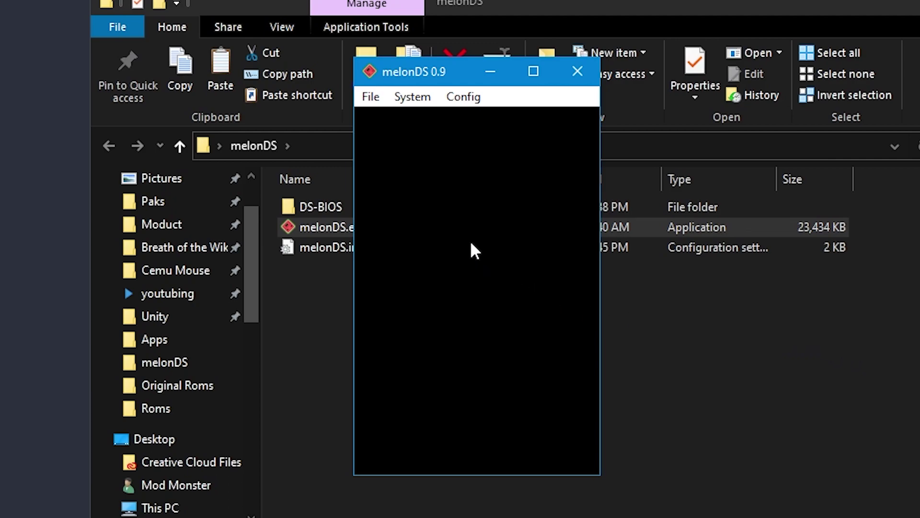
Boot the console firmware and maximize the emulator window
left_click_drag(390, 72, 413, 81)
left_click(388, 111)
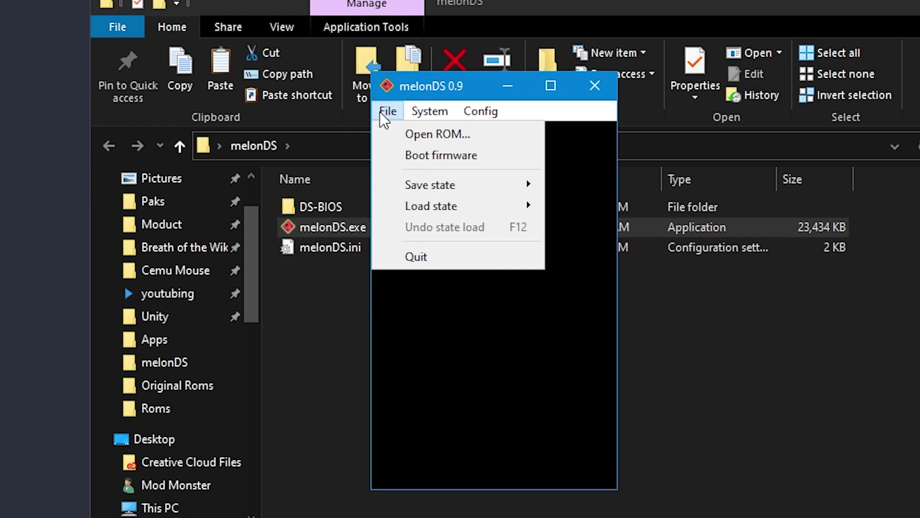
left_click(429, 156)
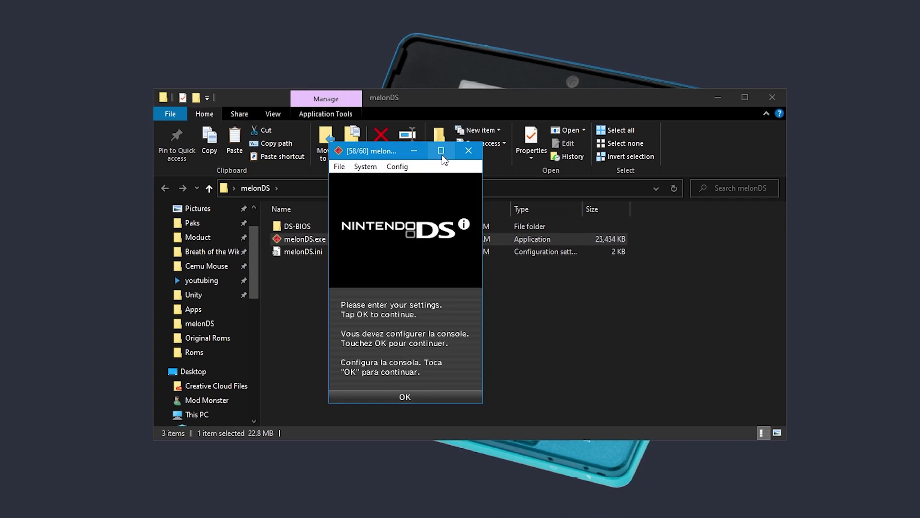
left_click(551, 88)
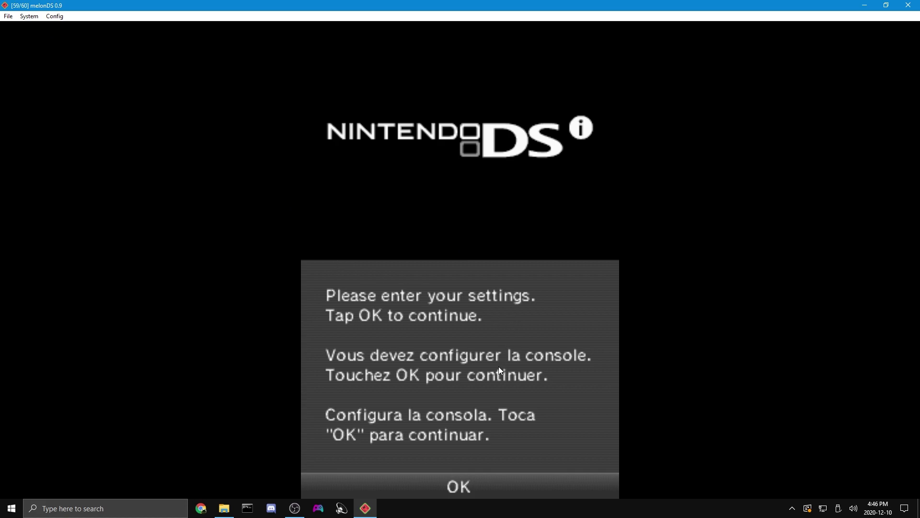
Start the Nintendo DSi initial setup, confirm the country of residence and enter the profile nickname
left_click(479, 485)
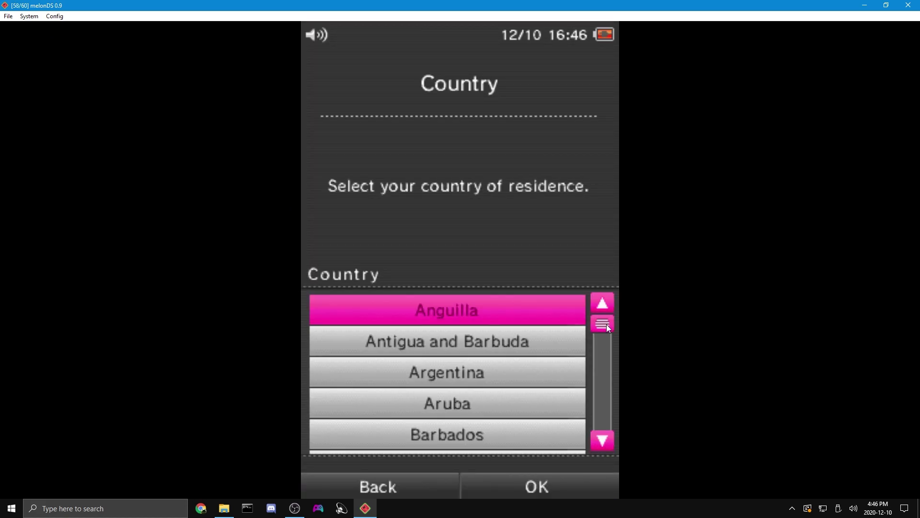
left_click(537, 487)
left_click(536, 487)
left_click(508, 431)
type("odMonster")
left_click(537, 487)
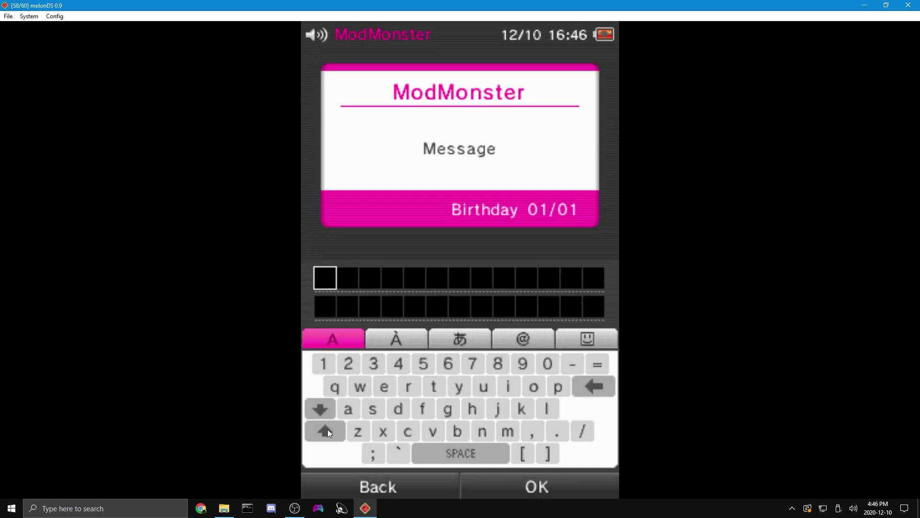
Enter "Subscribe :)" as the profile message, confirm the birthday, finish the setup and dismiss the Nintendo DSi Camera notice
type("Suubscribe :)")
left_click(537, 487)
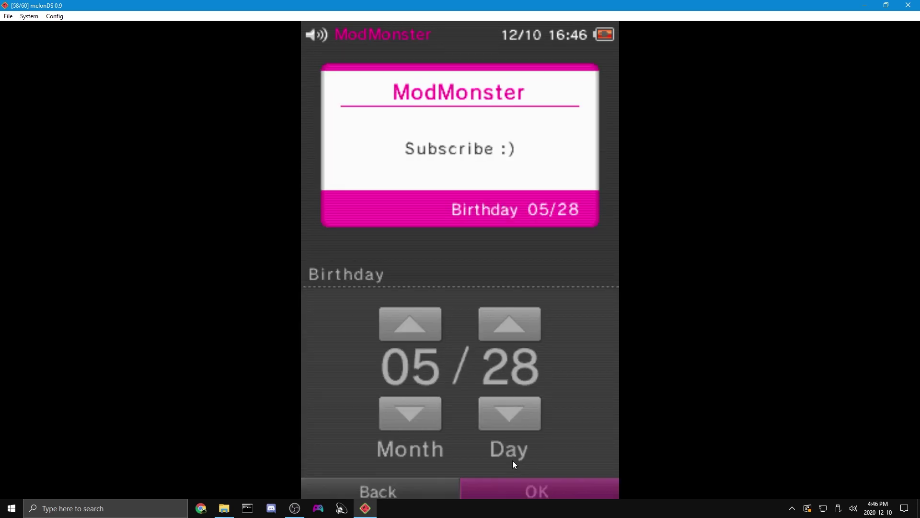
left_click(536, 487)
left_click(578, 493)
left_click(401, 445)
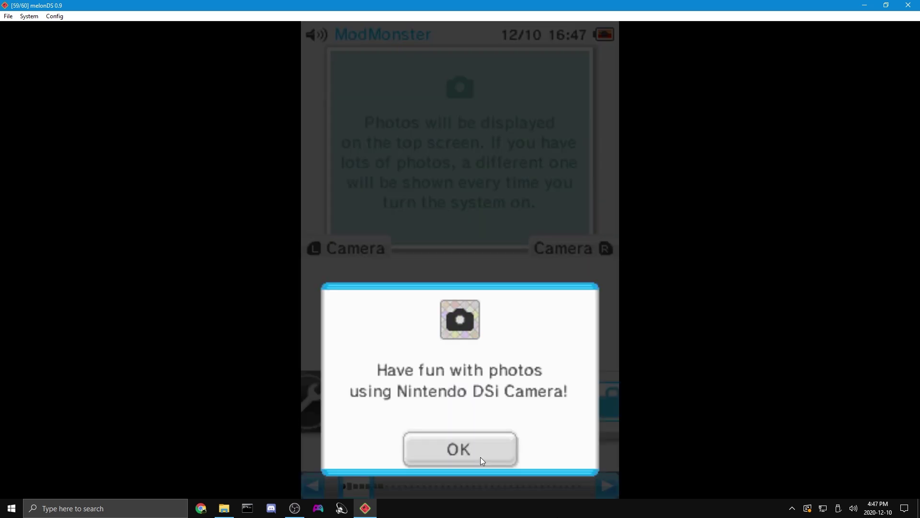
left_click(481, 456)
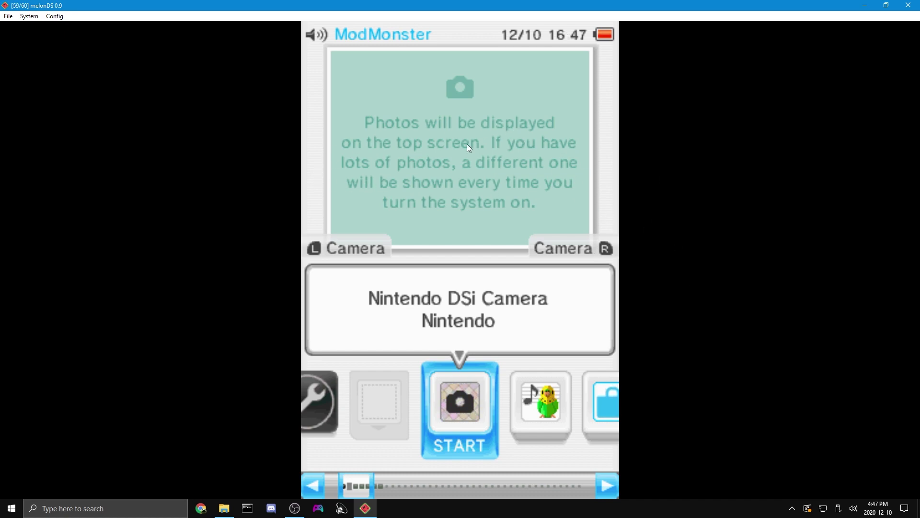
Try the 4x screen size and switch to the 1x screen size
left_click(55, 17)
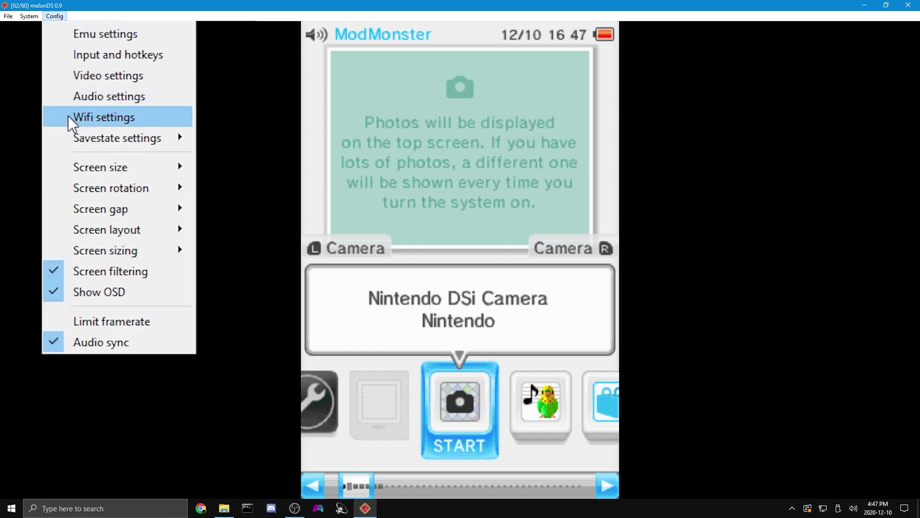
mouse_move(167, 171)
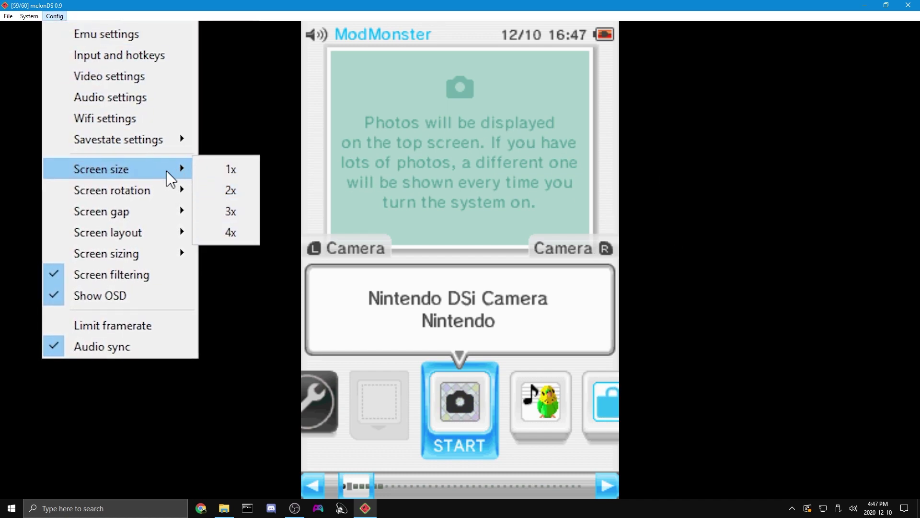
left_click(249, 238)
left_click(29, 16)
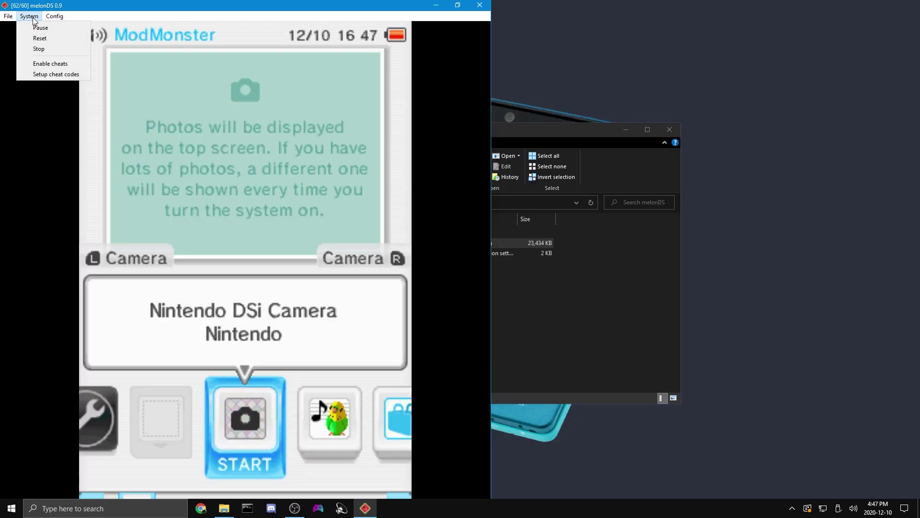
mouse_move(55, 17)
mouse_move(92, 94)
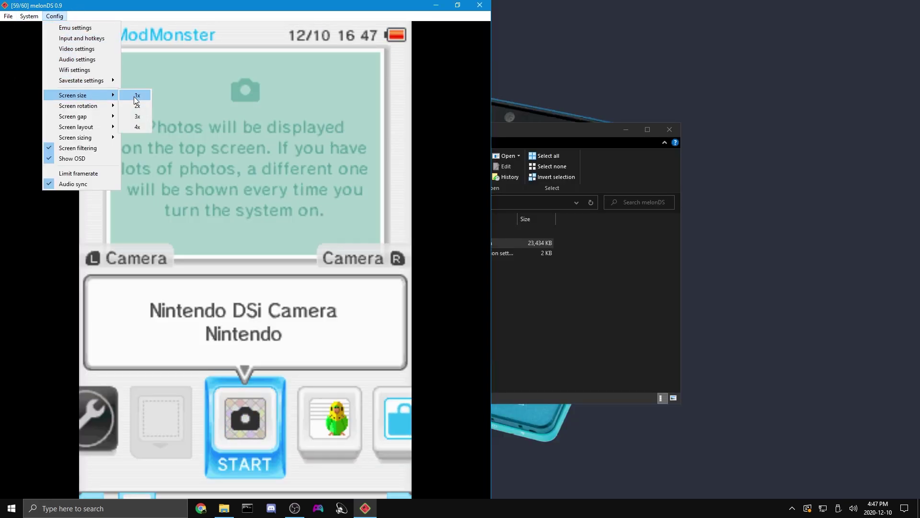
left_click(130, 95)
Move the emulator window away from the screen corner, set the screen size to 2x and maximize the window
left_click_drag(40, 8, 121, 64)
left_click(136, 75)
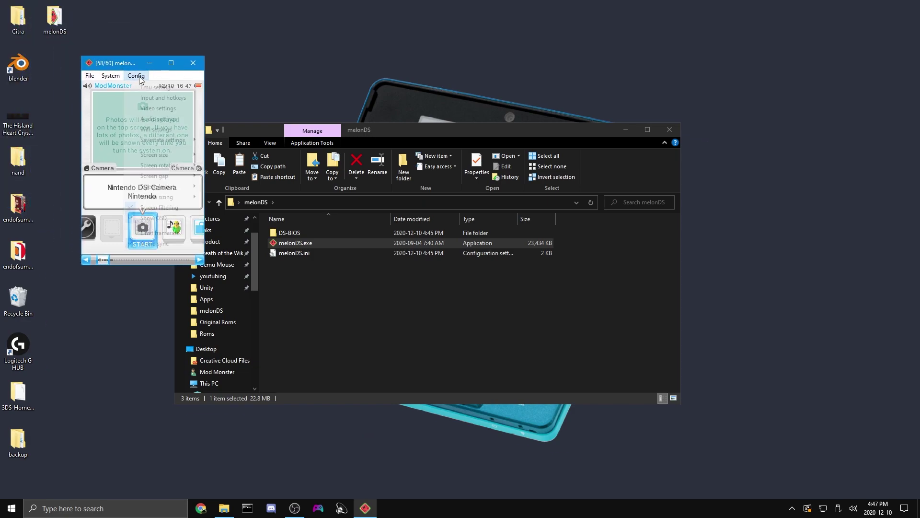
mouse_move(160, 155)
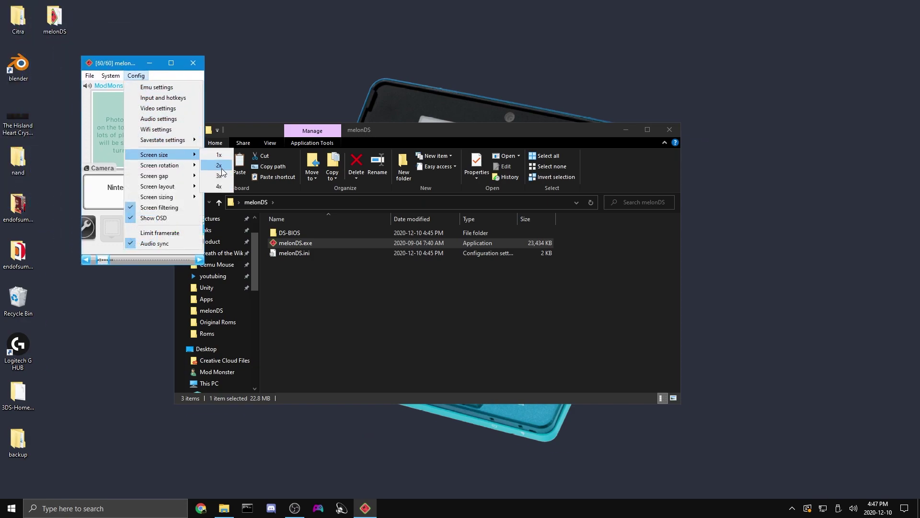
left_click(221, 166)
left_click(142, 77)
left_click(294, 63)
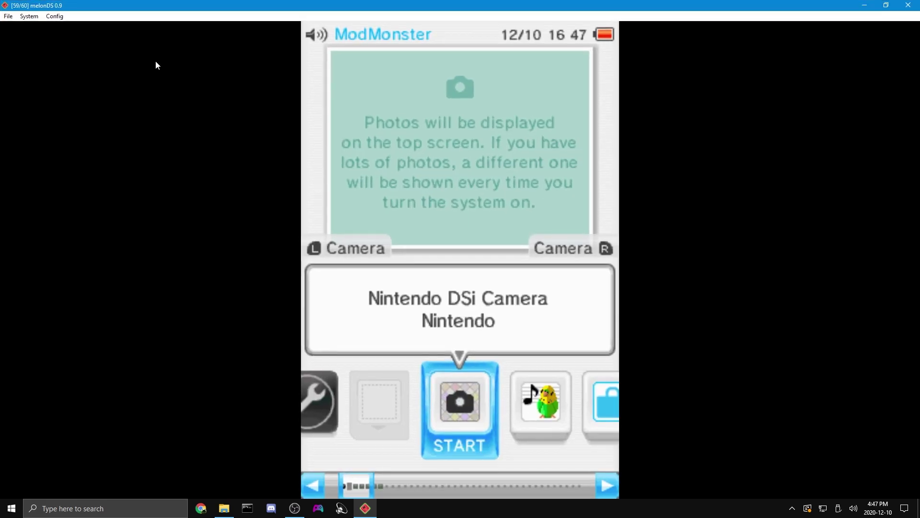
Try rotating the emulated screens a quarter turn clockwise
left_click(54, 16)
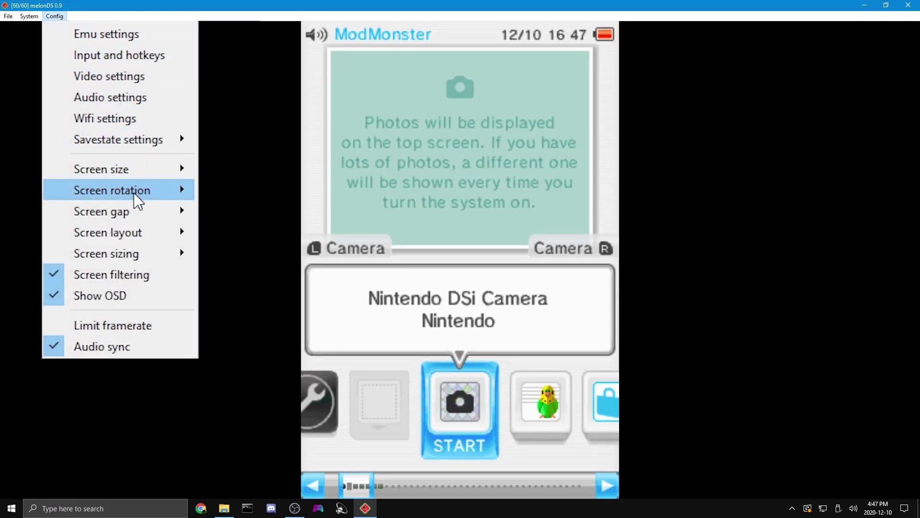
mouse_move(134, 193)
left_click(232, 212)
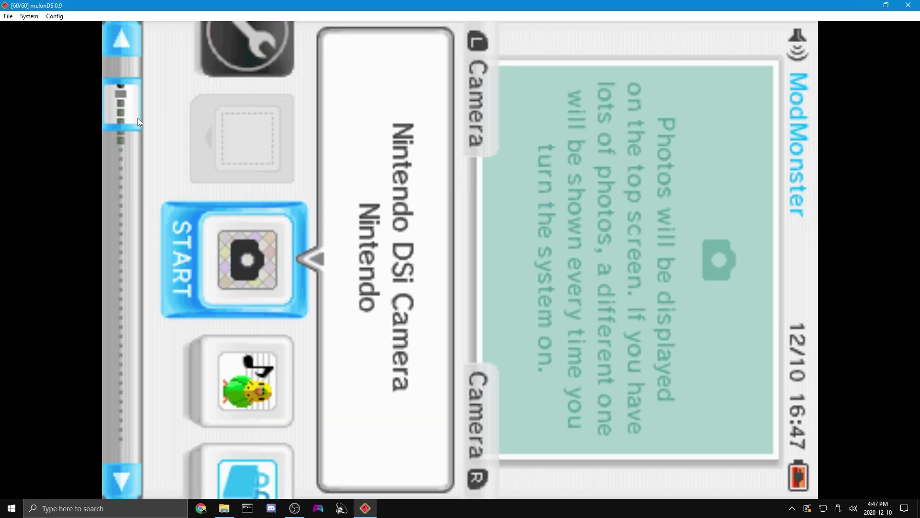
Try a 64 px gap between the two screens and reset the screen gap to 0 px
left_click(54, 16)
mouse_move(191, 207)
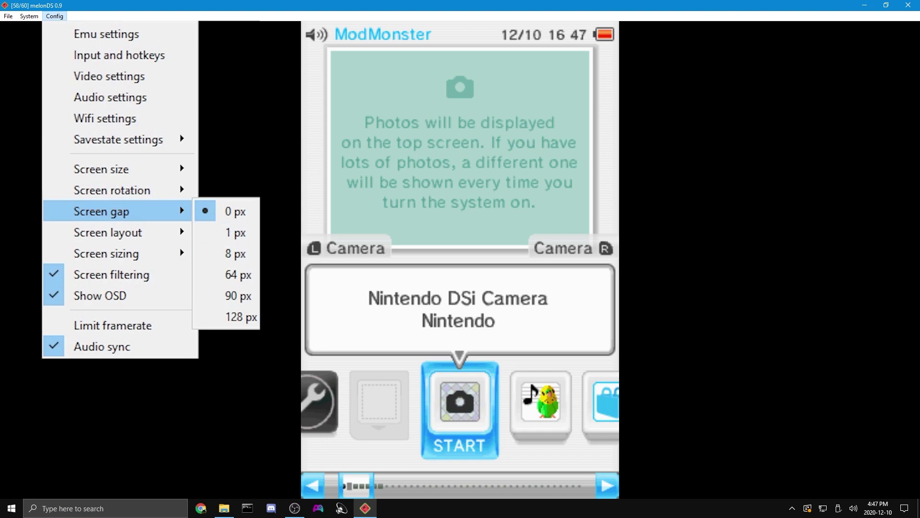
left_click(233, 274)
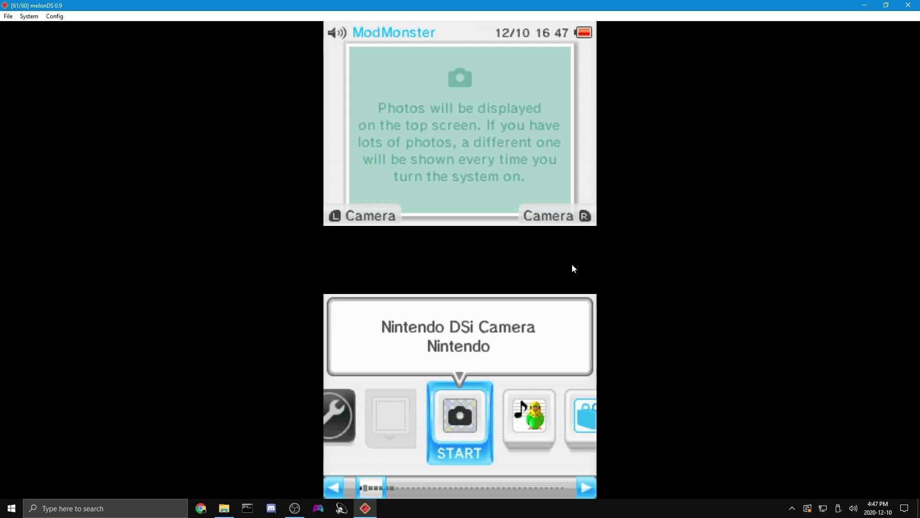
left_click(54, 16)
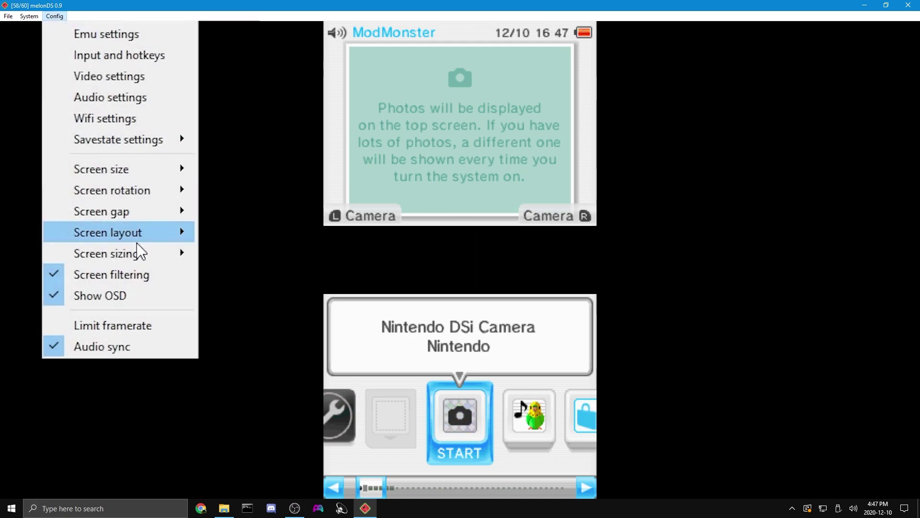
mouse_move(165, 216)
left_click(225, 191)
Try the Horizontal screen layout and switch the layout to Vertical
left_click(55, 15)
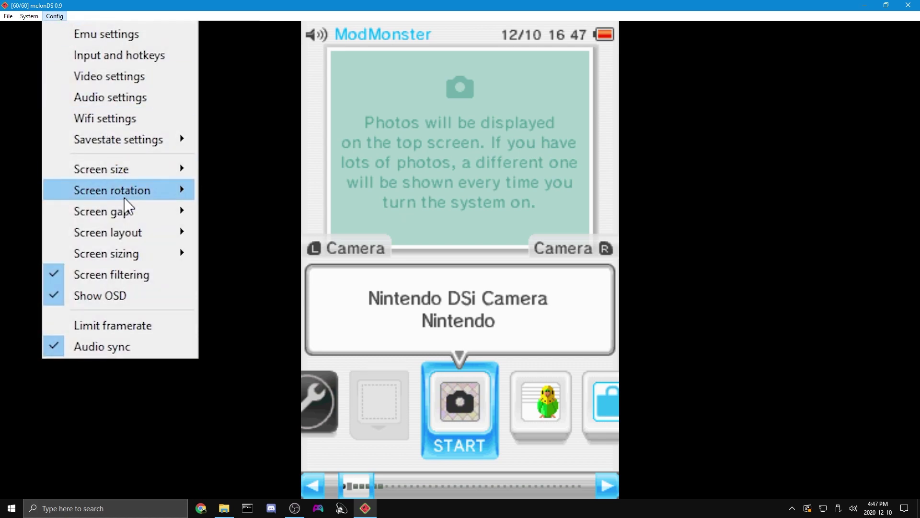
mouse_move(110, 235)
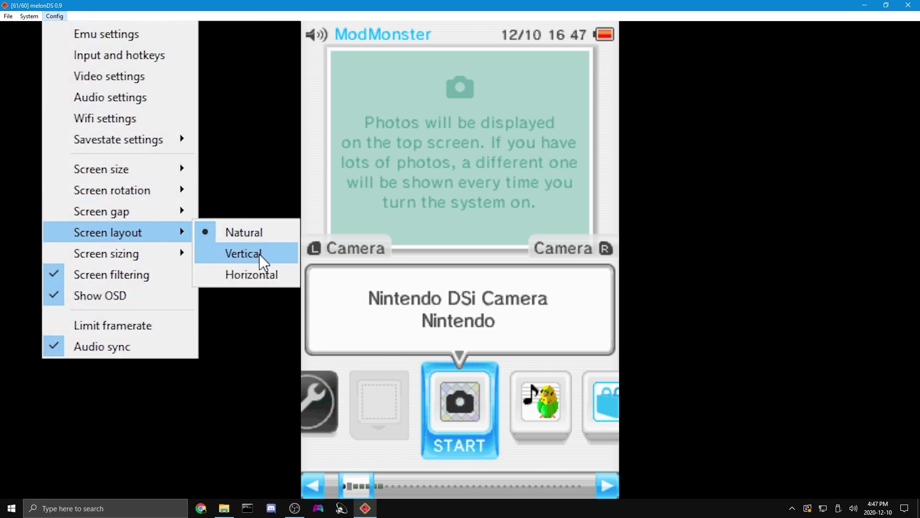
left_click(259, 280)
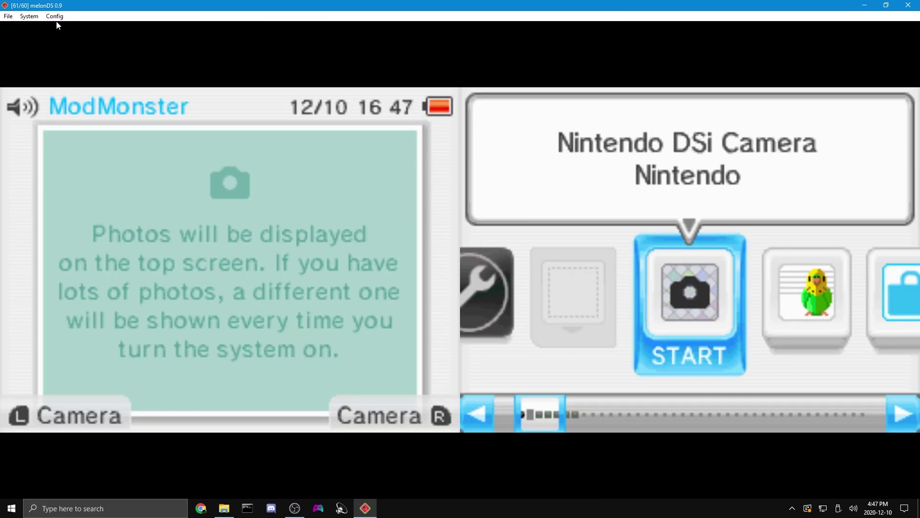
left_click(54, 16)
mouse_move(94, 127)
left_click(160, 127)
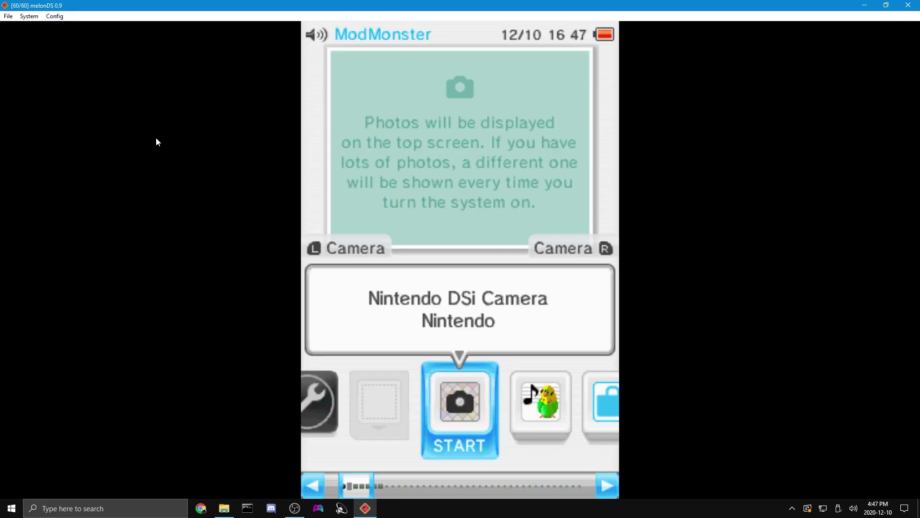
Try the Emphasize top and Emphasize bottom screen sizing modes for the emulated screens
left_click(54, 16)
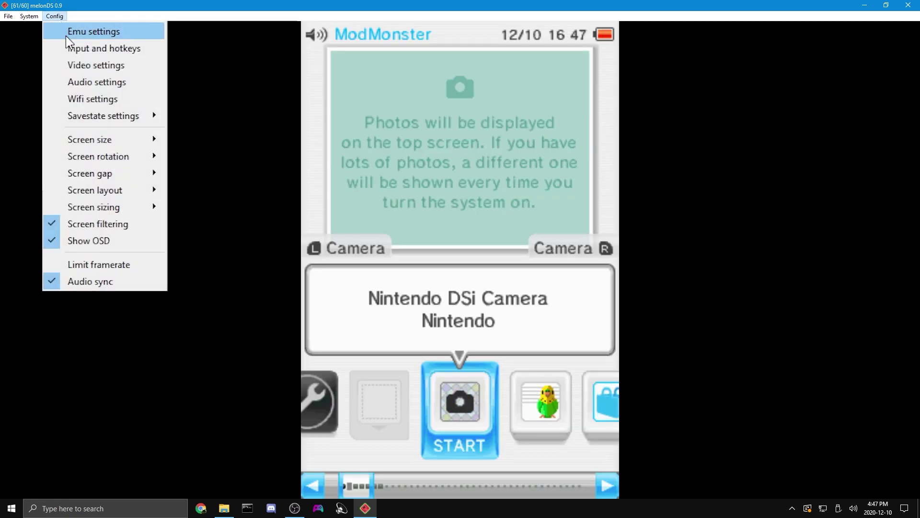
mouse_move(144, 207)
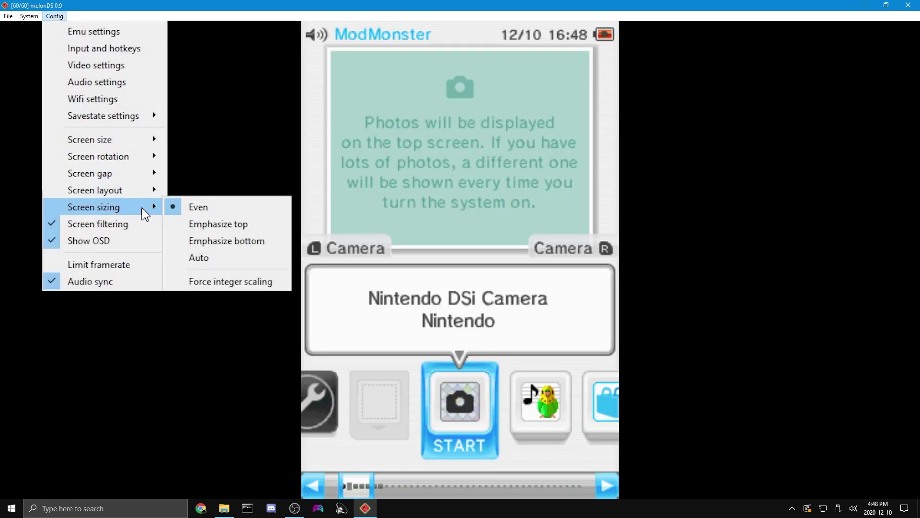
left_click(217, 225)
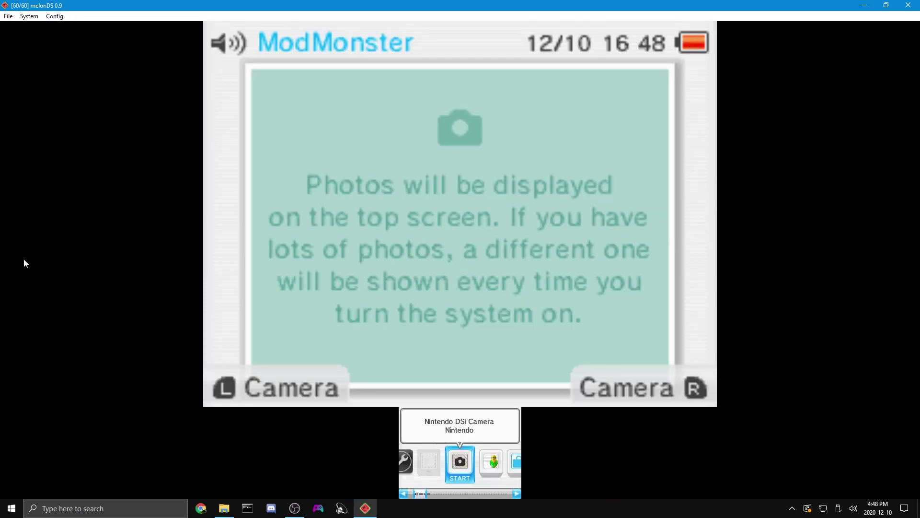
left_click(54, 16)
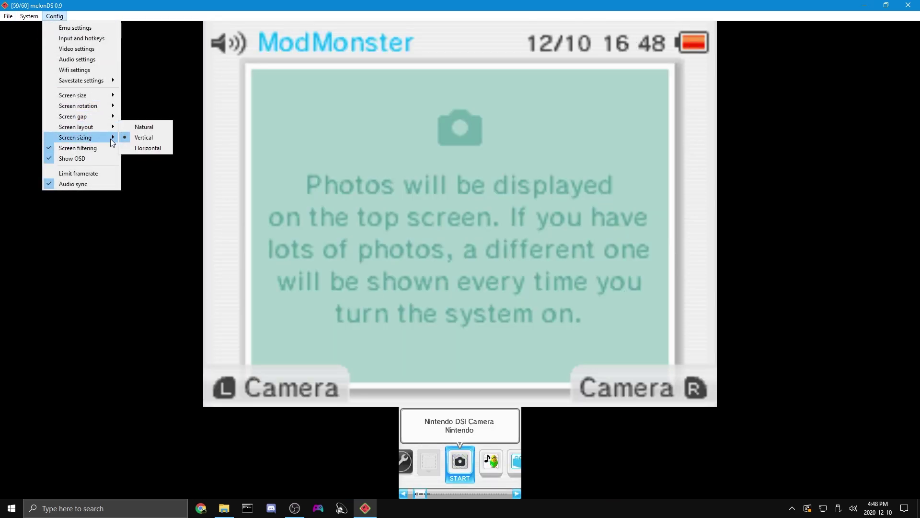
mouse_move(111, 139)
left_click(151, 161)
Try the Auto screen sizing mode for the emulated screens
left_click(55, 16)
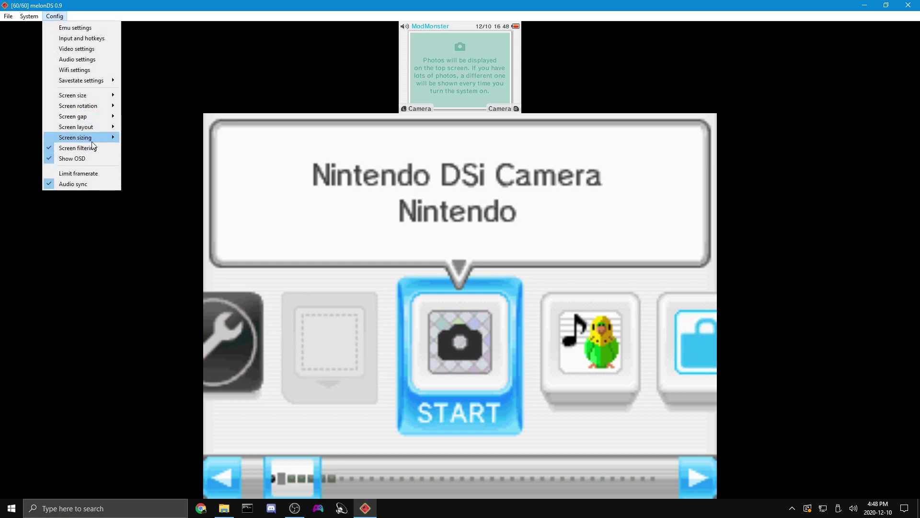
left_click(154, 169)
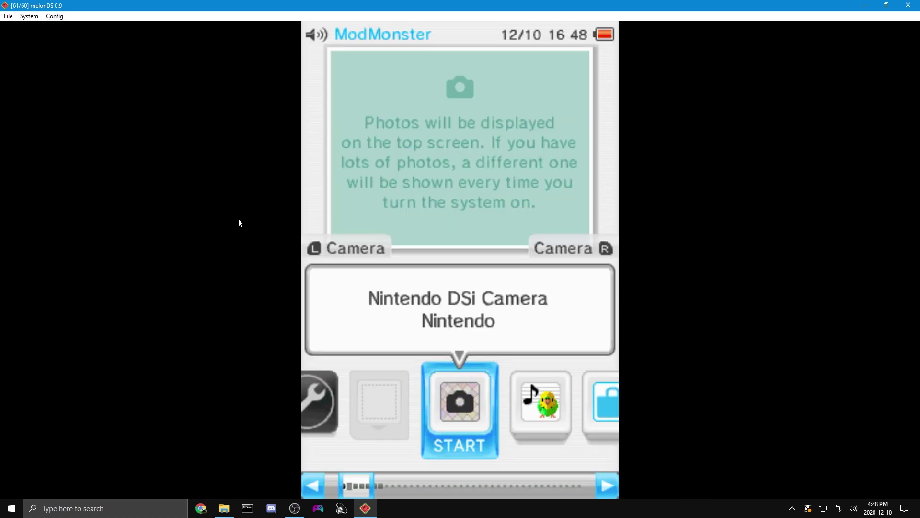
left_click(54, 15)
mouse_move(92, 139)
left_click(151, 162)
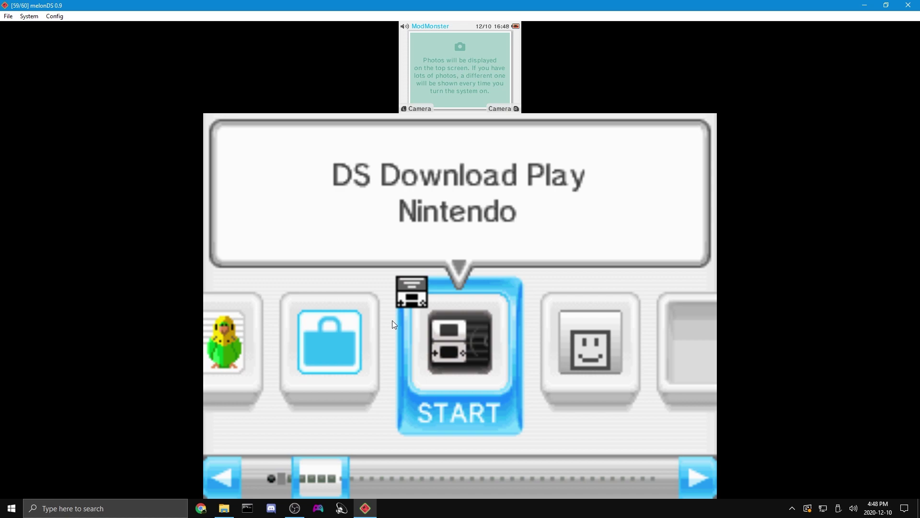
Browse the DSi home menu from DS Download Play back to the empty Game Card slot
key("Right")
key("Left")
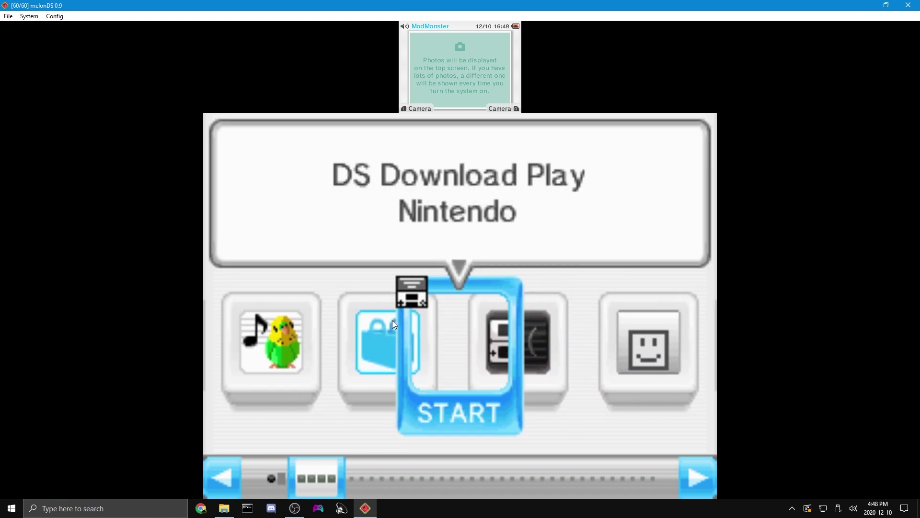
key("Left")
key("Left")
key("Left")
key("Left")
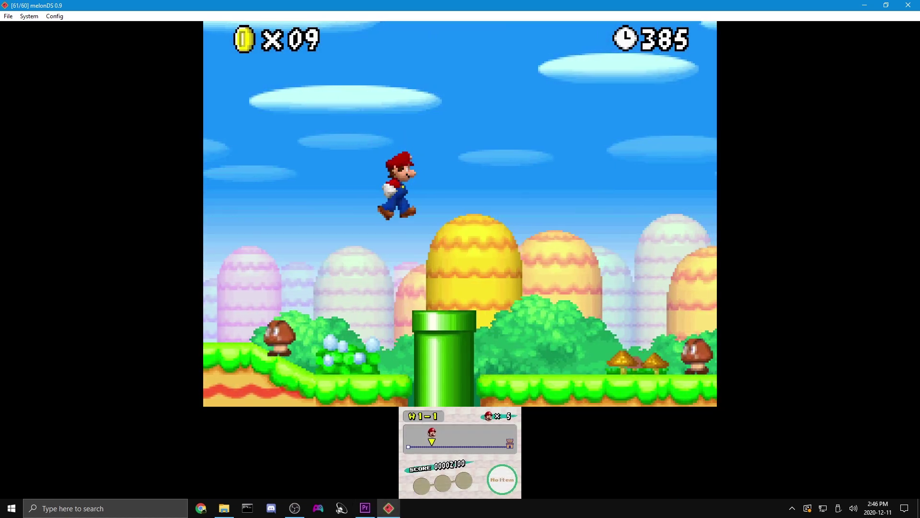
Run and jump through level W 1-1 of New Super Mario Bros. and walk through the snowy Animal Crossing town
key("Right")
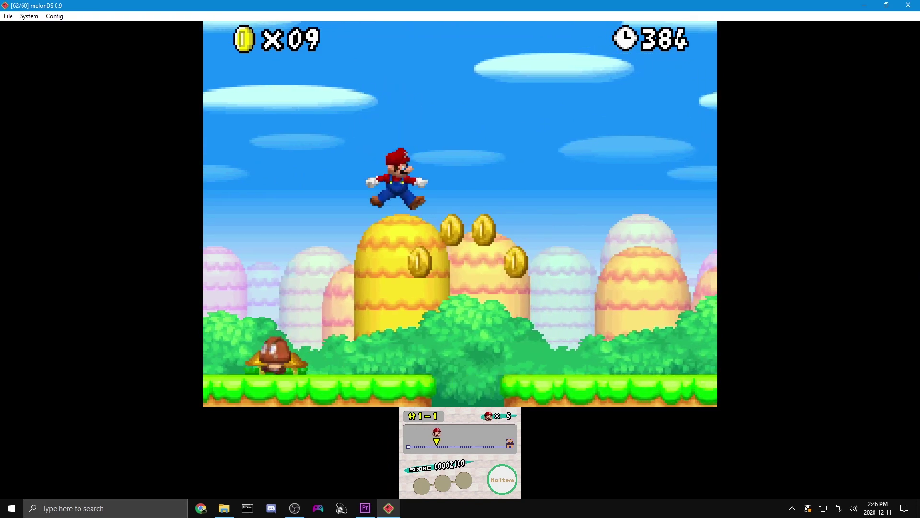
key("Right")
key("x")
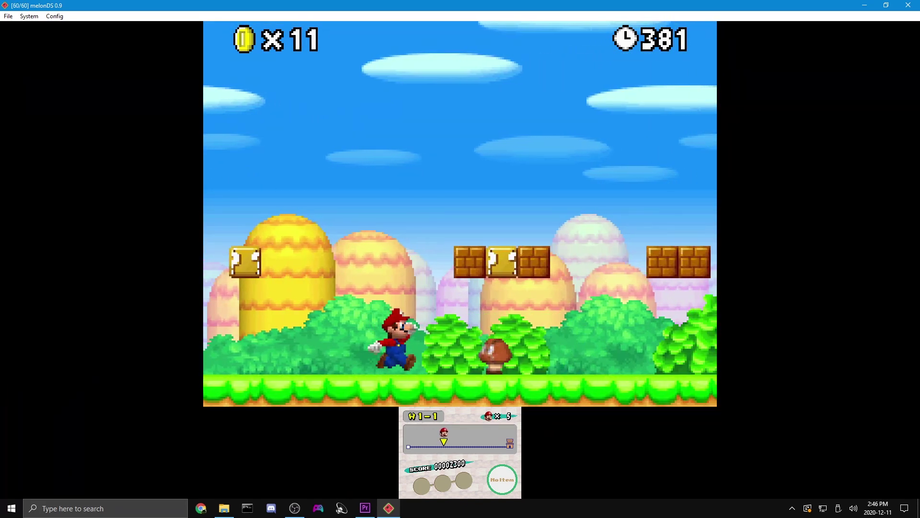
key("Right")
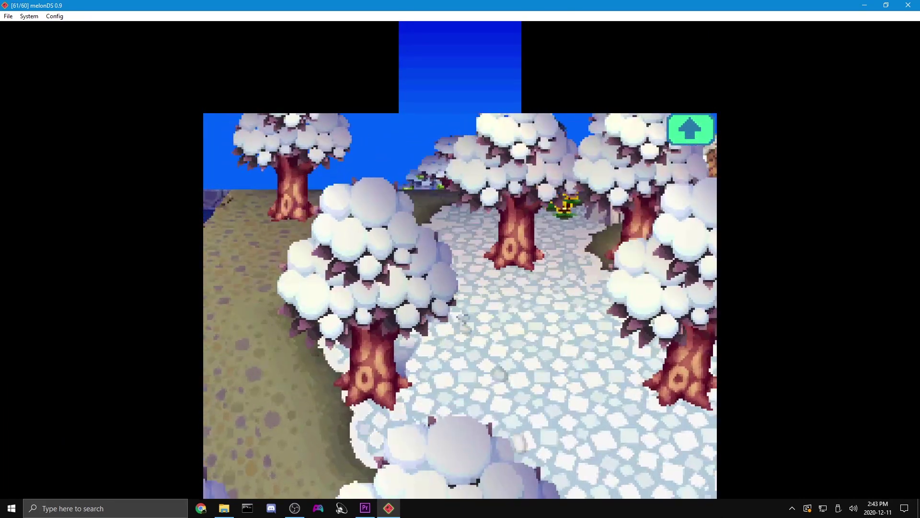
key("Up")
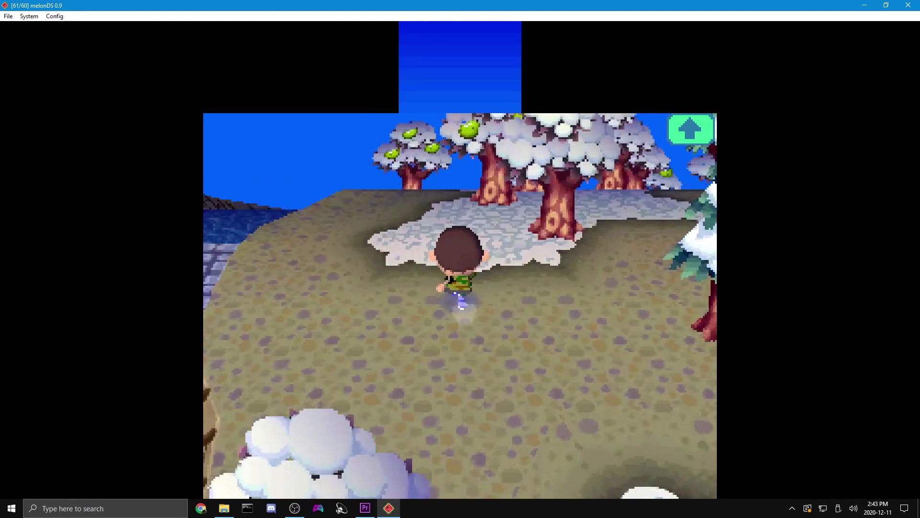
key("Up")
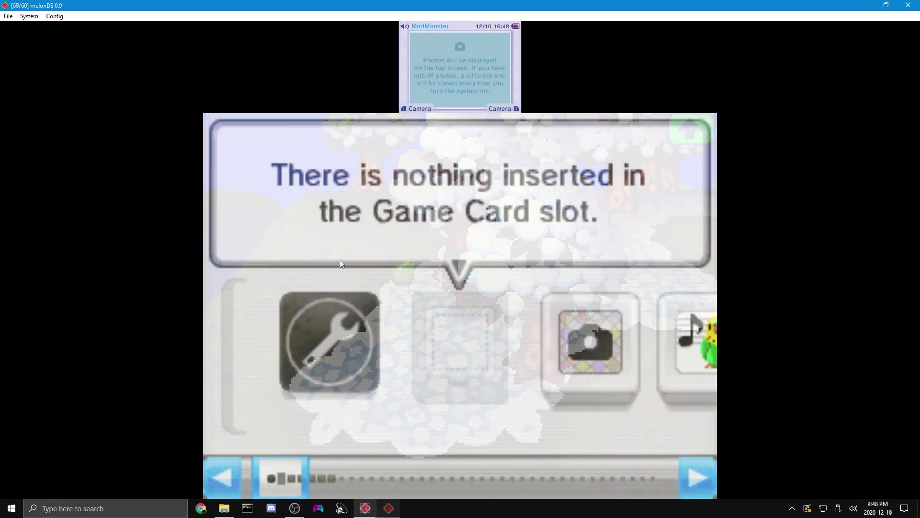
Set the screen sizing to Even so both emulated screens have the same size
left_click(54, 16)
mouse_move(110, 207)
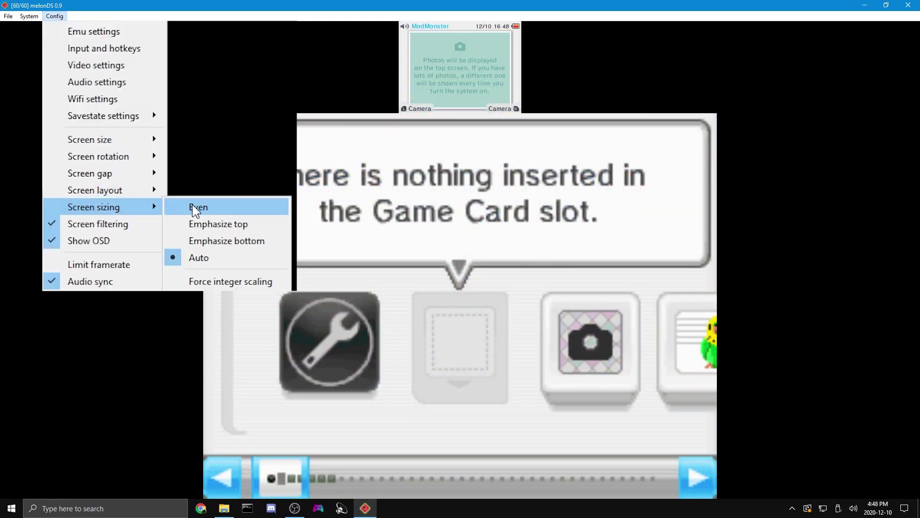
left_click(192, 206)
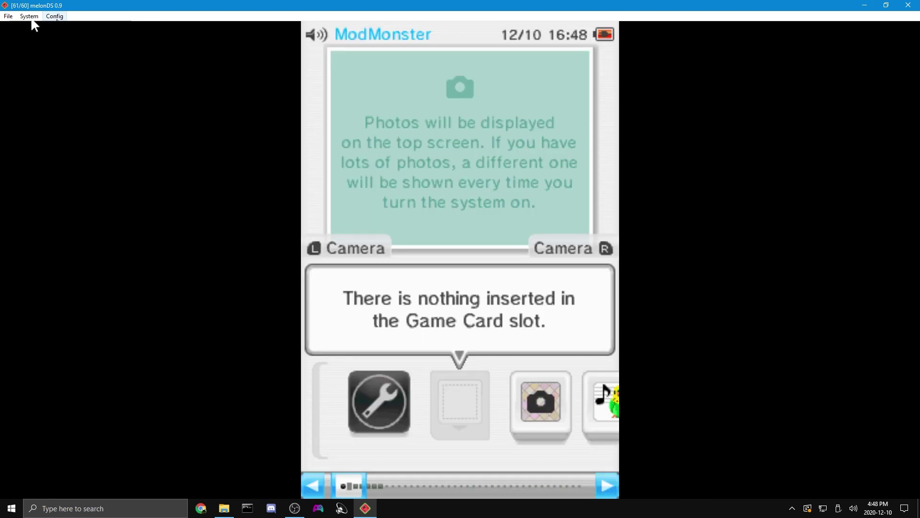
Compare the picture with screen filtering off and on, and leave screen filtering disabled
left_click(54, 15)
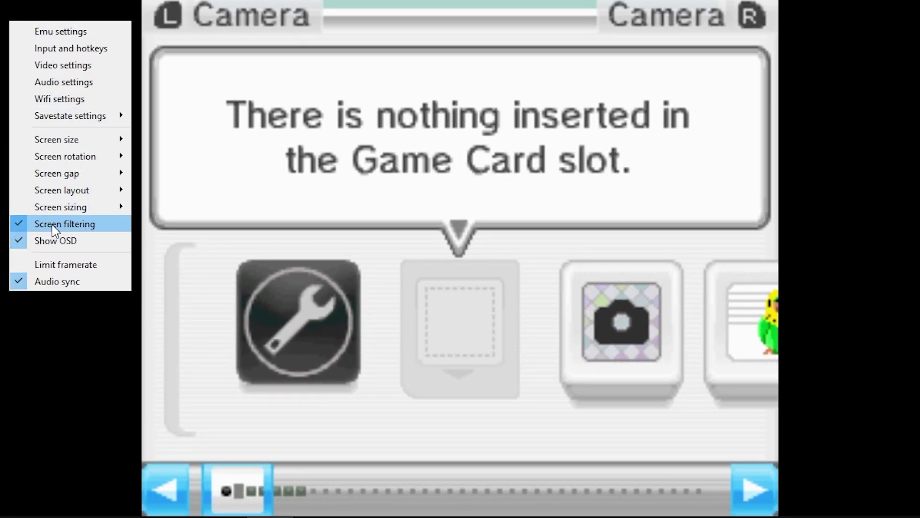
left_click(53, 227)
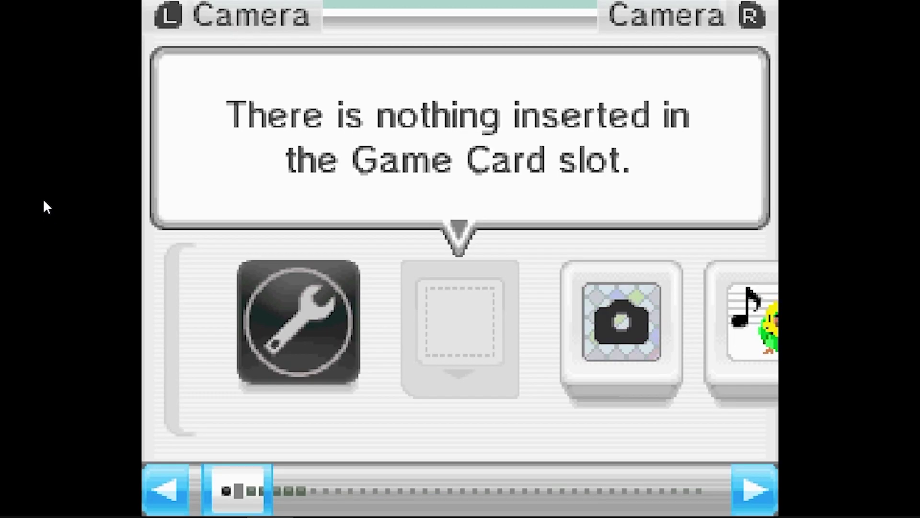
right_click(26, 23)
left_click(66, 227)
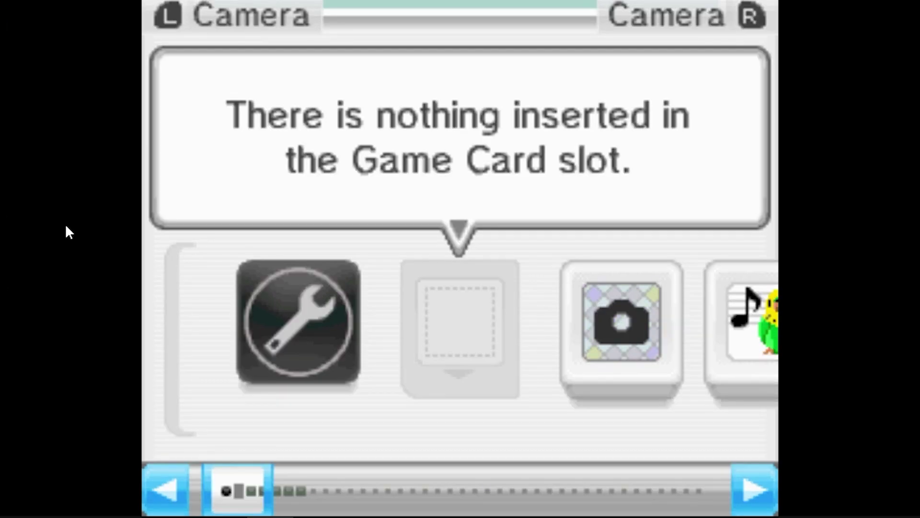
right_click(55, 101)
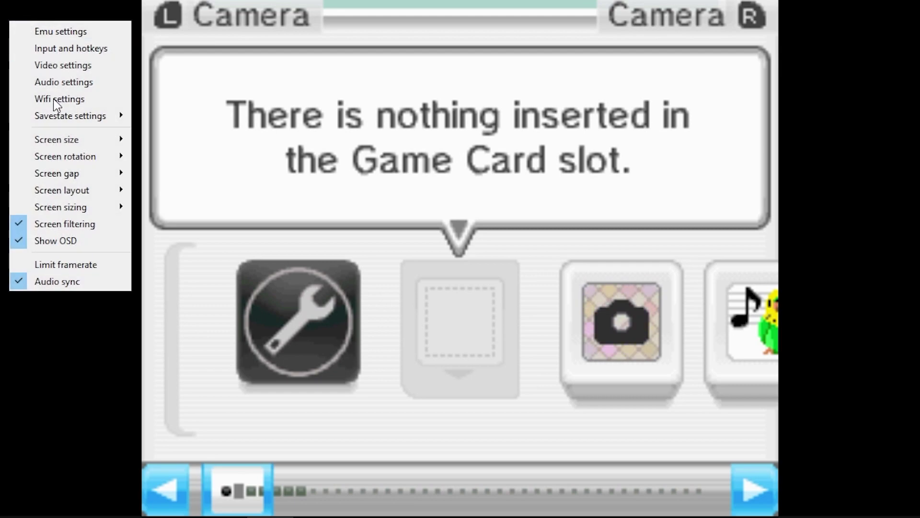
left_click(60, 225)
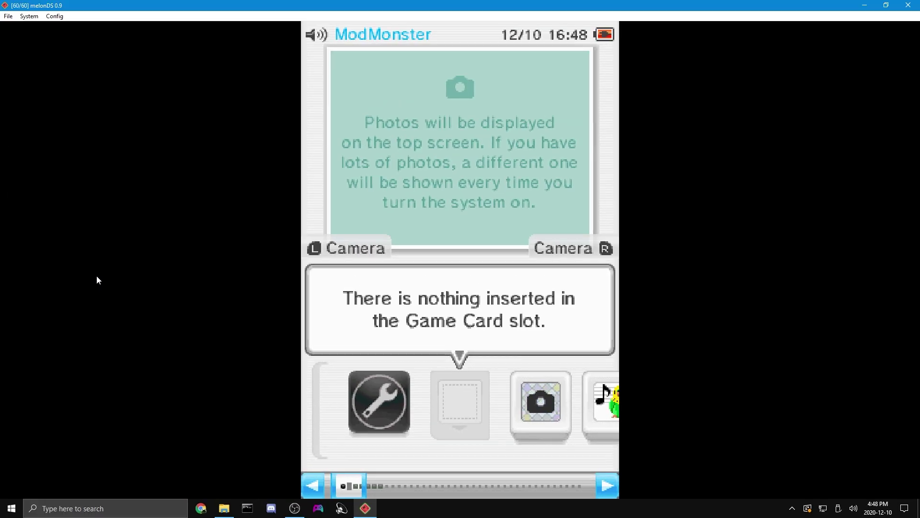
Browse the DSi home menu from the Game Card slot to the Nintendo DSi Camera entry
key("Right")
key("Left")
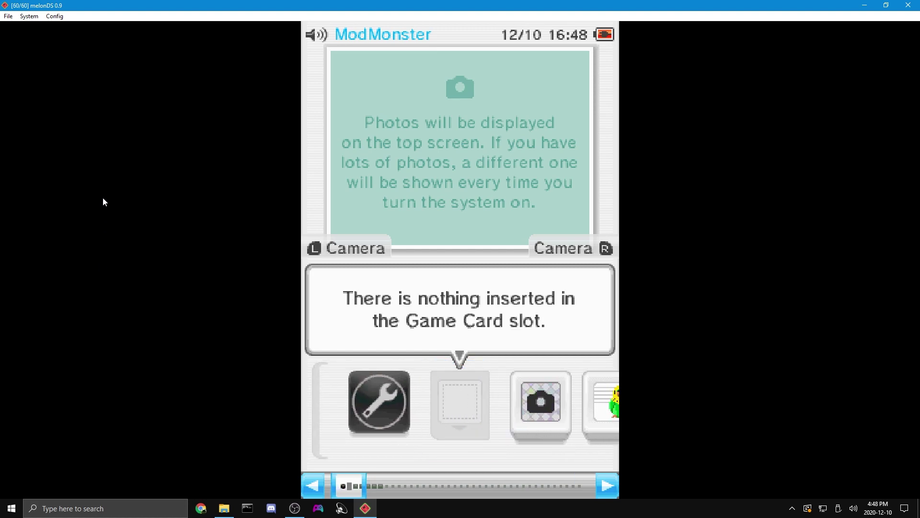
key("Right")
key("Right")
key("Left")
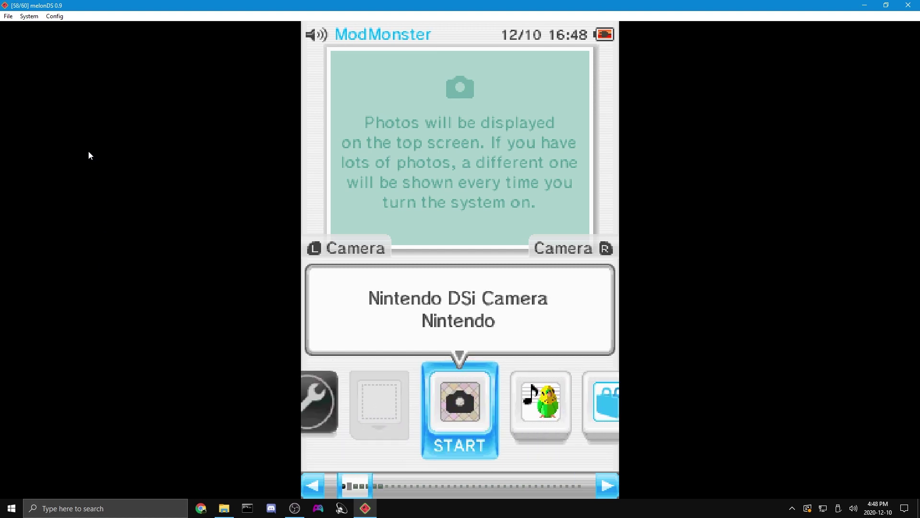
Load the New Super Mario Bros..nds ROM from the Apps > DeSmuME > Roms folder on the DATA (D:) drive
left_click(13, 17)
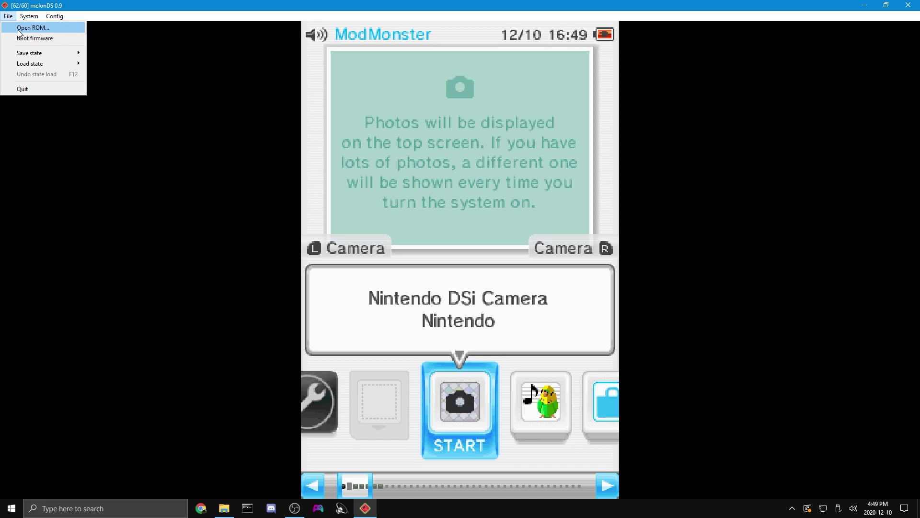
left_click(19, 28)
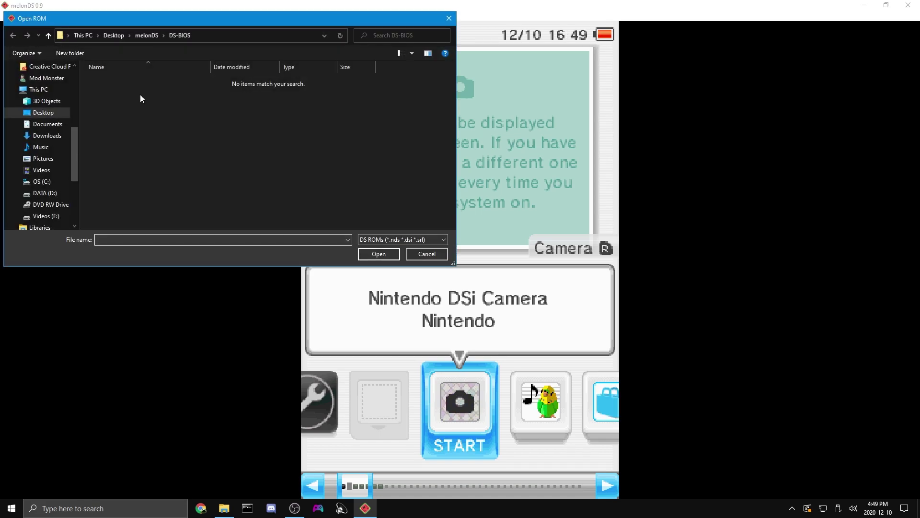
scroll(71, 141, "down", 1)
left_click(47, 170)
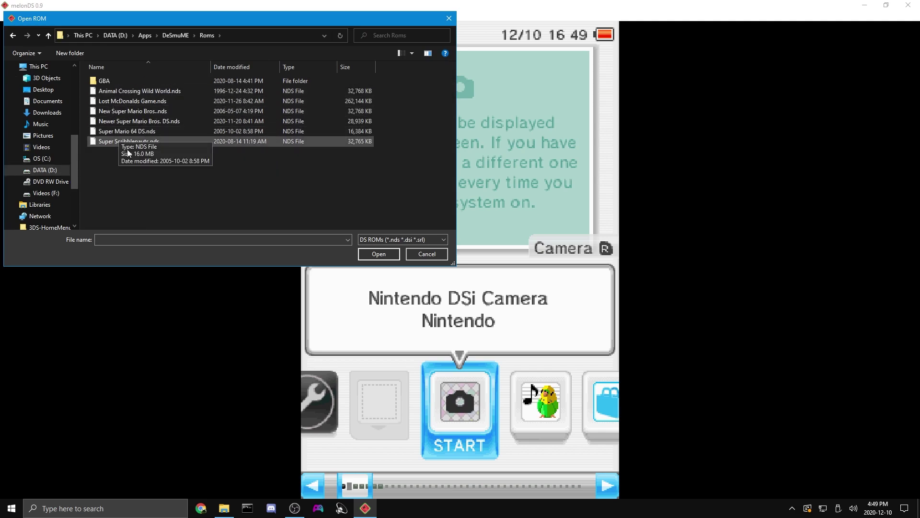
left_click(103, 99)
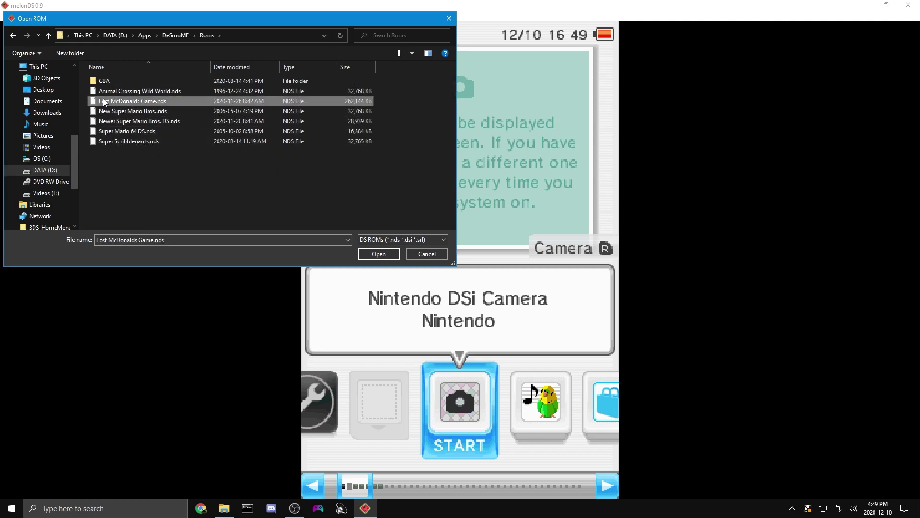
left_click(177, 91)
left_click(130, 112)
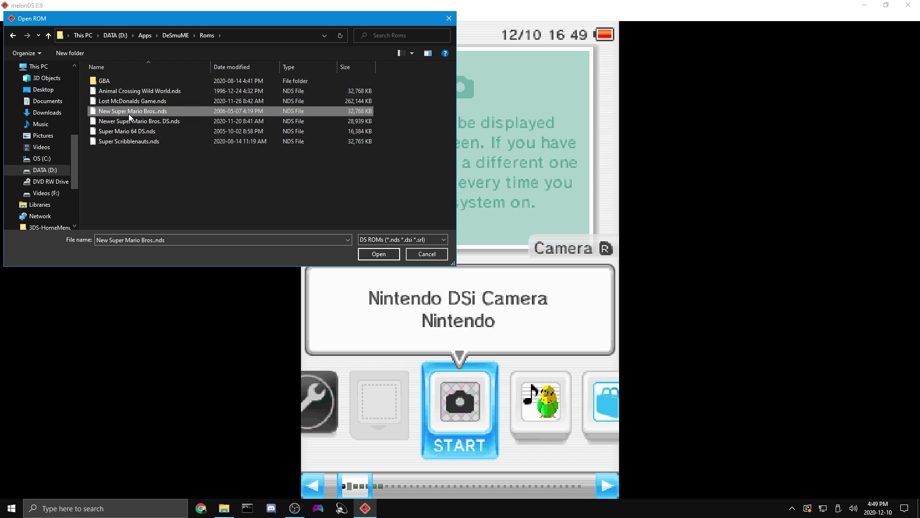
left_click(379, 254)
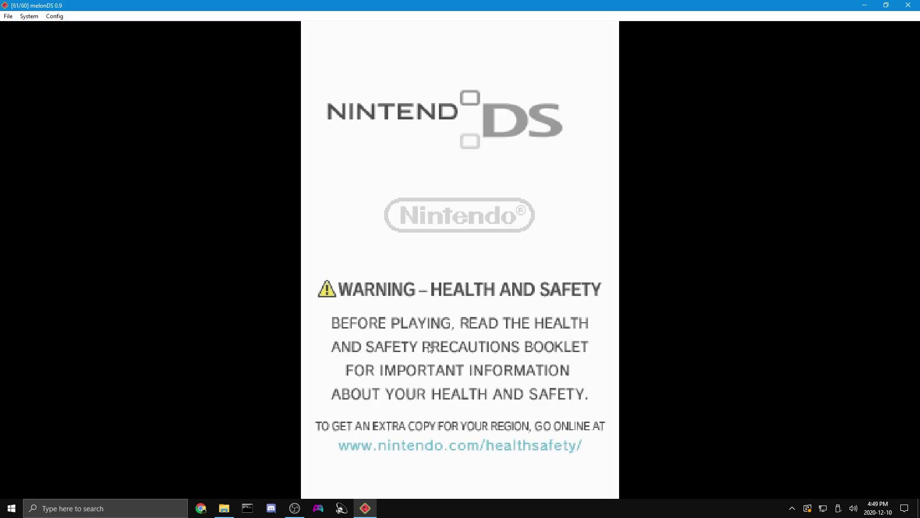
Dismiss the health and safety screen and play the start of level W 1-1, running right and hitting the question blocks
left_click(547, 432)
key("Left")
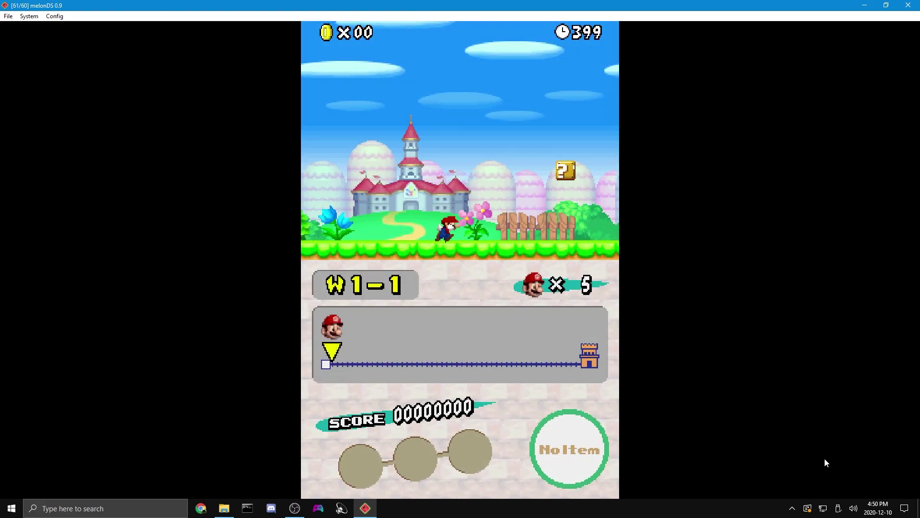
key("x")
key("Right")
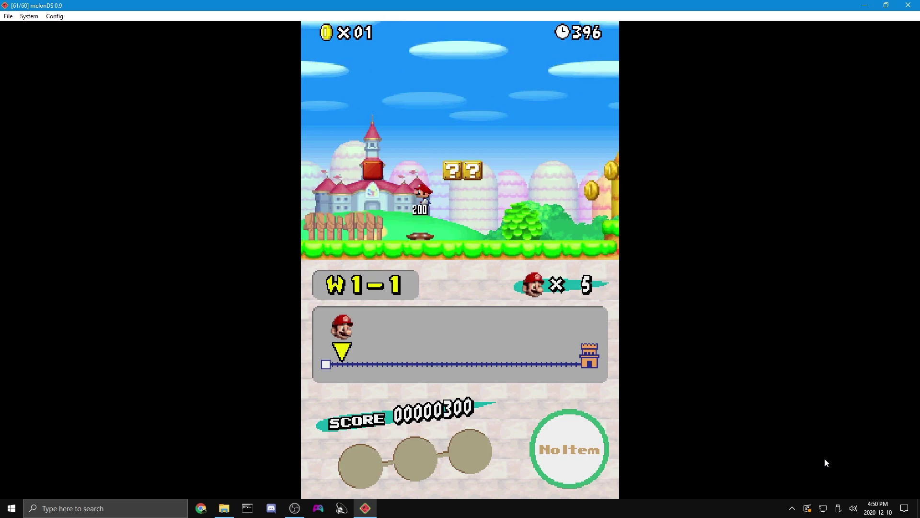
key("x")
key("Right")
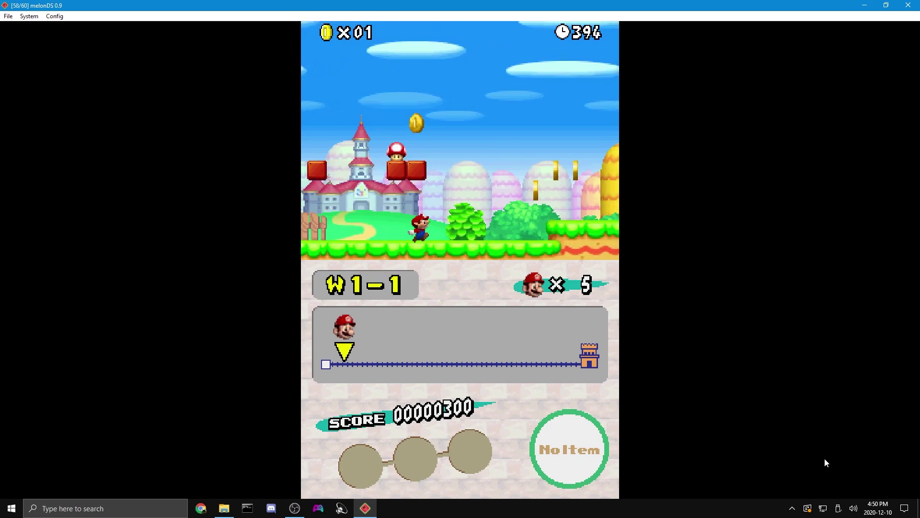